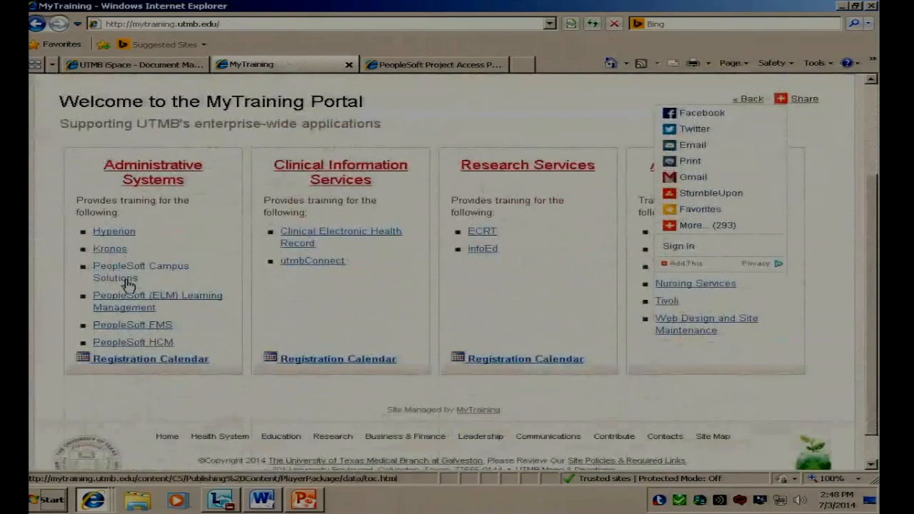
# Step: Look through the PeopleSoft HCM training outline for the ePerformance 9.1 employee topics, and close the outline window
pyautogui.click(134, 344)
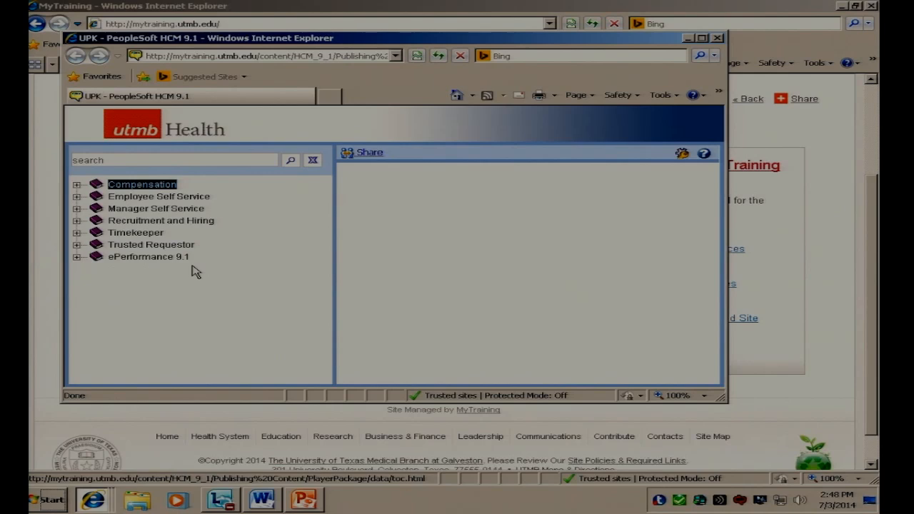
pyautogui.click(76, 257)
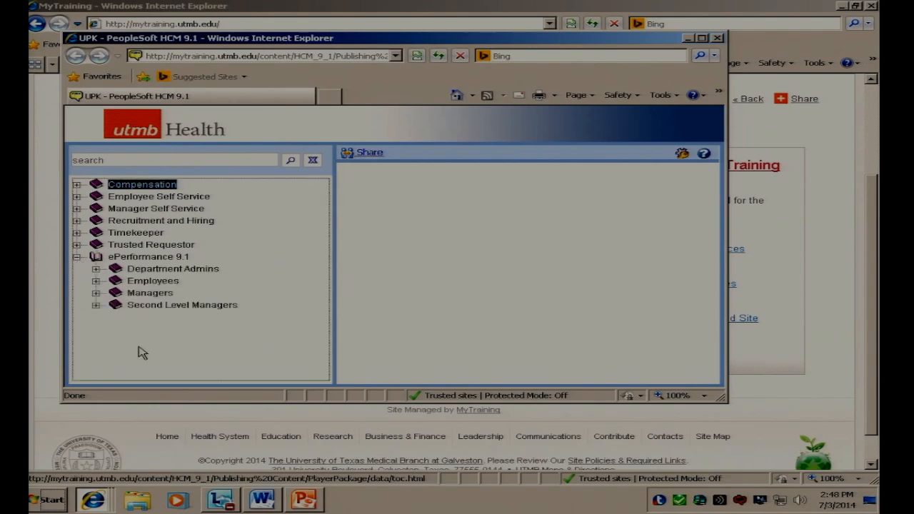
pyautogui.click(95, 281)
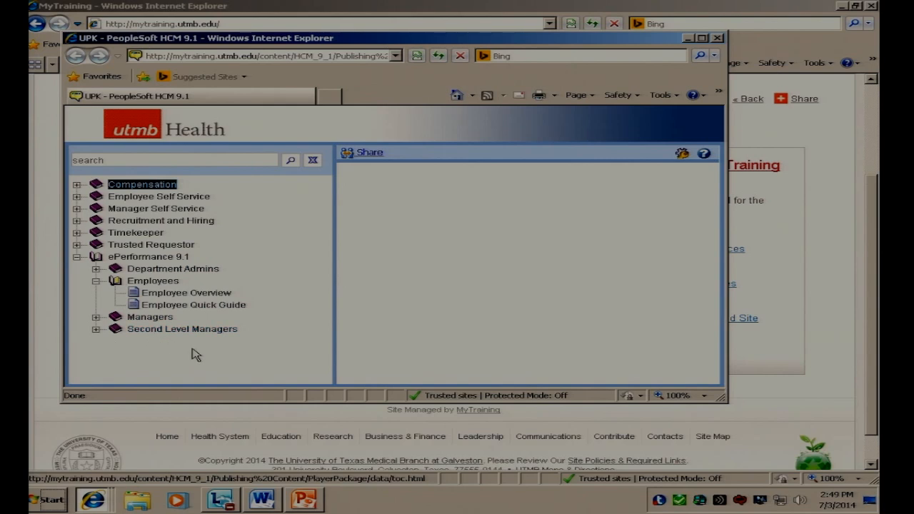
pyautogui.click(718, 38)
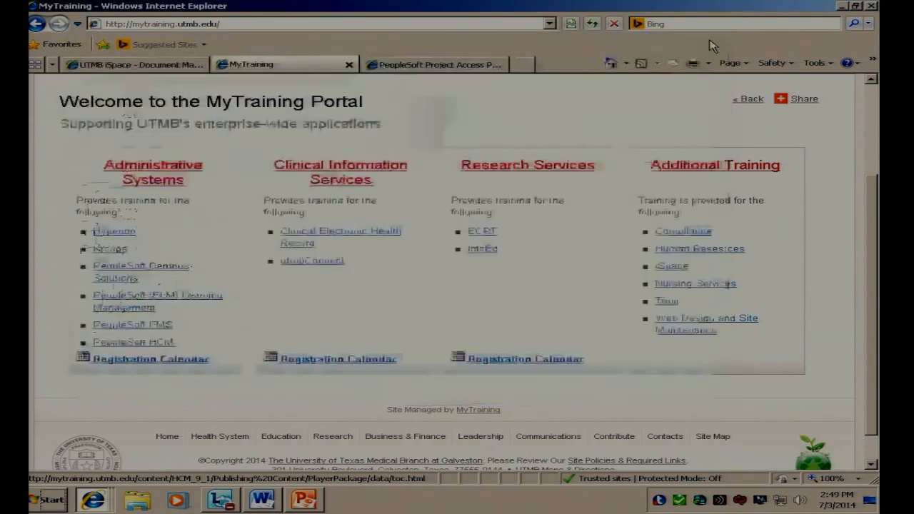
# Step: Go from the iUTMB home page to the Human Resources site and review its ePerformance page
pyautogui.click(615, 64)
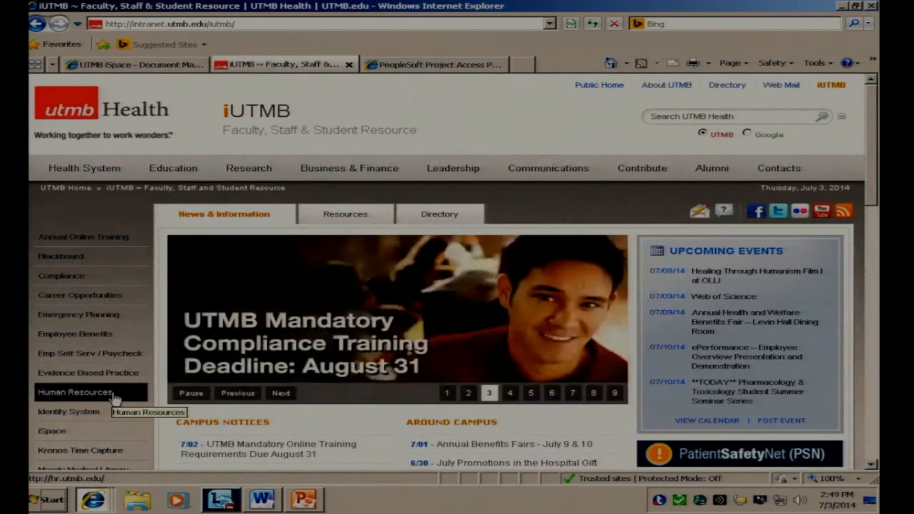
pyautogui.click(114, 398)
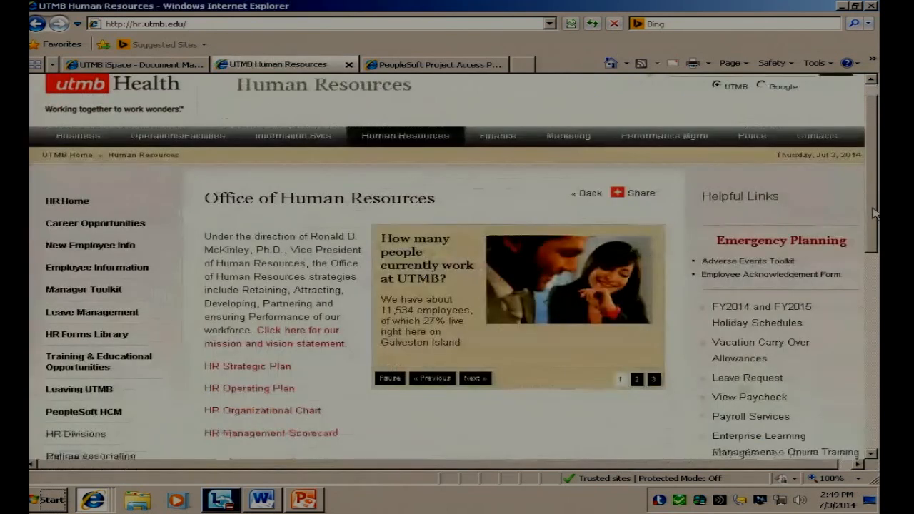
pyautogui.moveTo(872, 213); pyautogui.dragTo(871, 268)
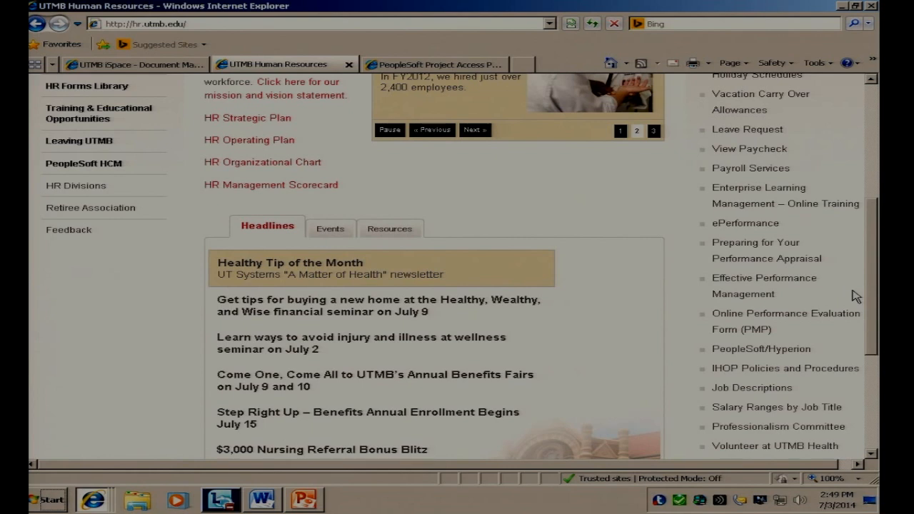
pyautogui.click(742, 224)
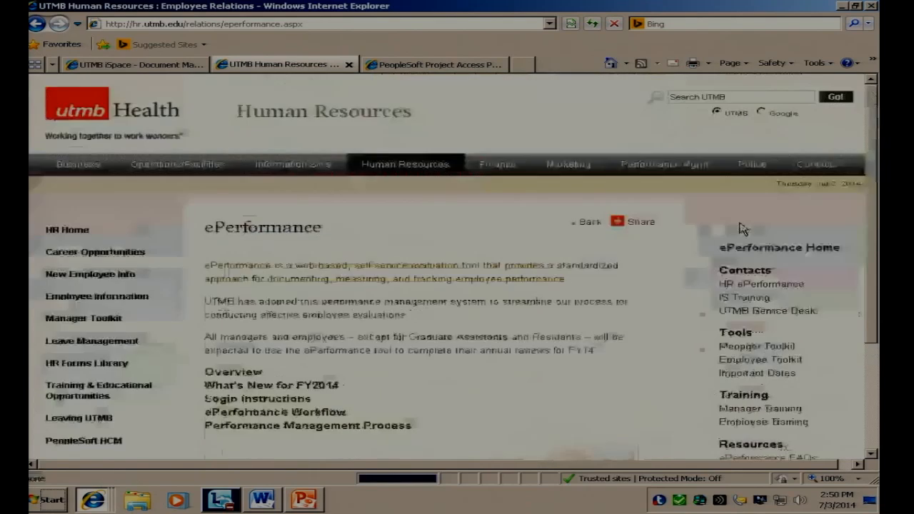
pyautogui.moveTo(872, 234); pyautogui.dragTo(871, 313)
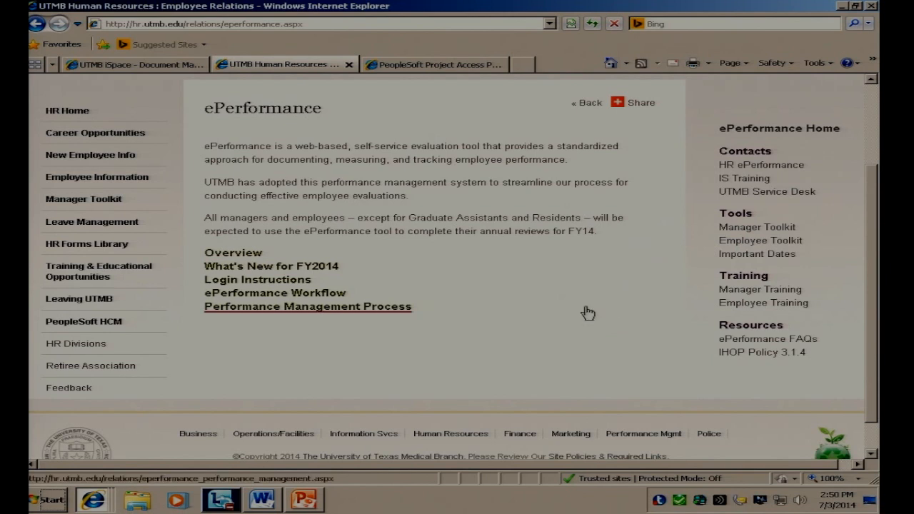
pyautogui.scroll(1, 666, 333)
pyautogui.scroll(1, 665, 334)
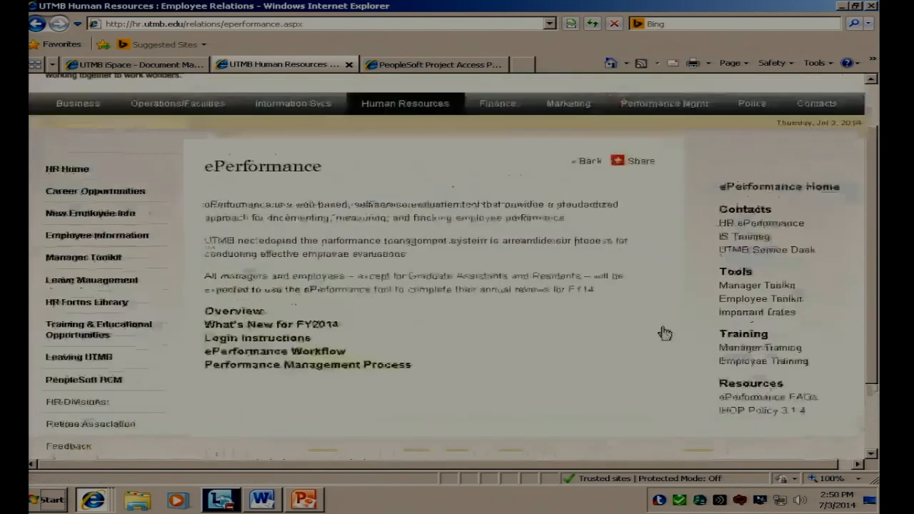
pyautogui.scroll(1, 665, 333)
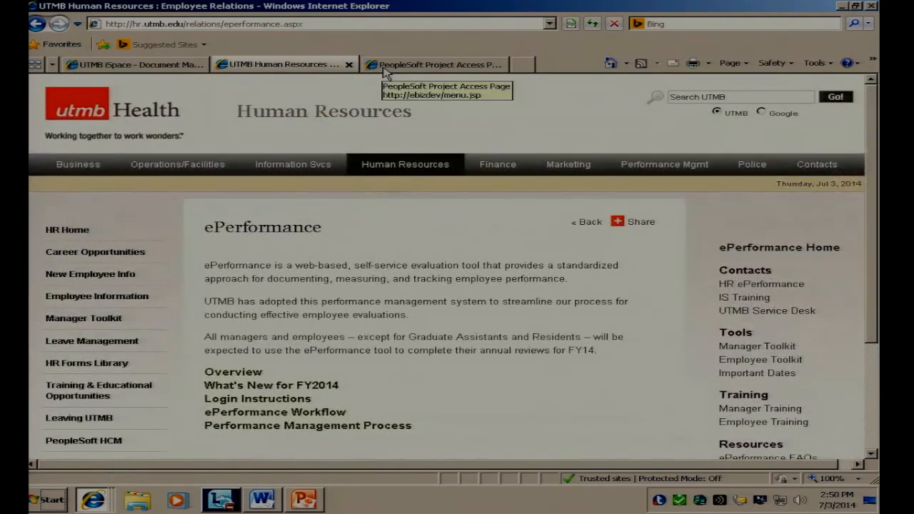
# Step: Open the HTRN HCM Training instance from the PeopleSoft Project Access page and sign in with the account password
pyautogui.click(400, 64)
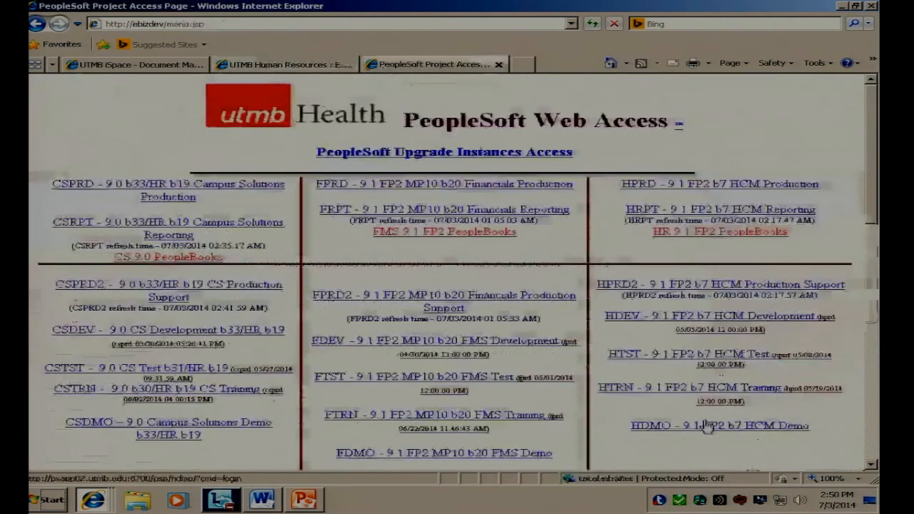
pyautogui.click(615, 387)
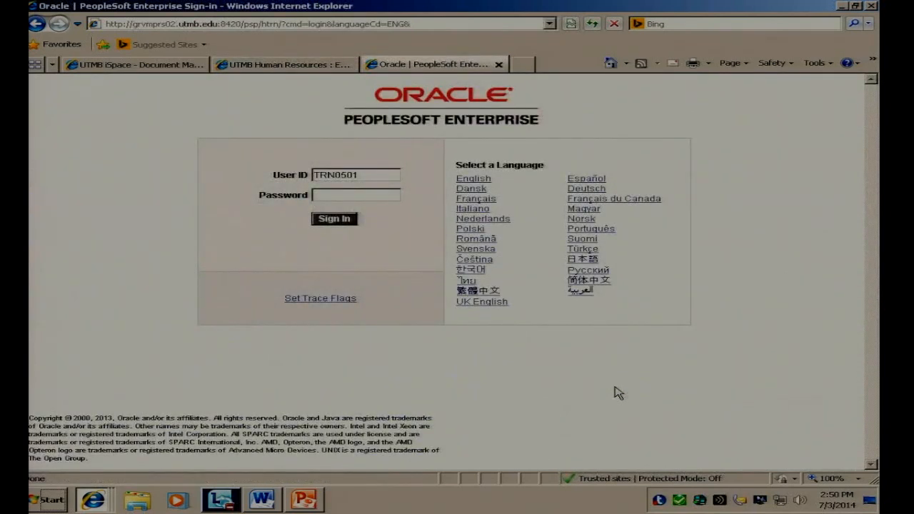
pyautogui.click(379, 194)
pyautogui.write('***')
pyautogui.press('Return')
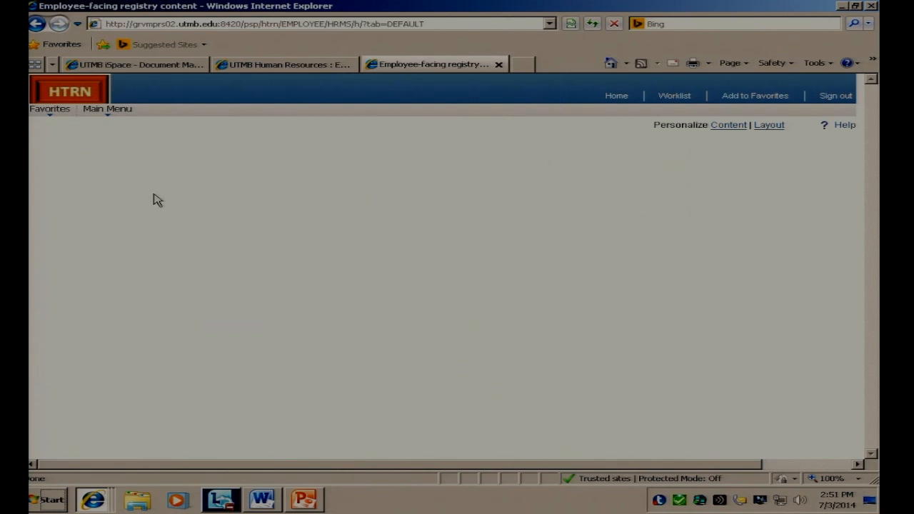
# Step: Open the employee's own current performance documents within Self Service Performance Management
pyautogui.click(112, 117)
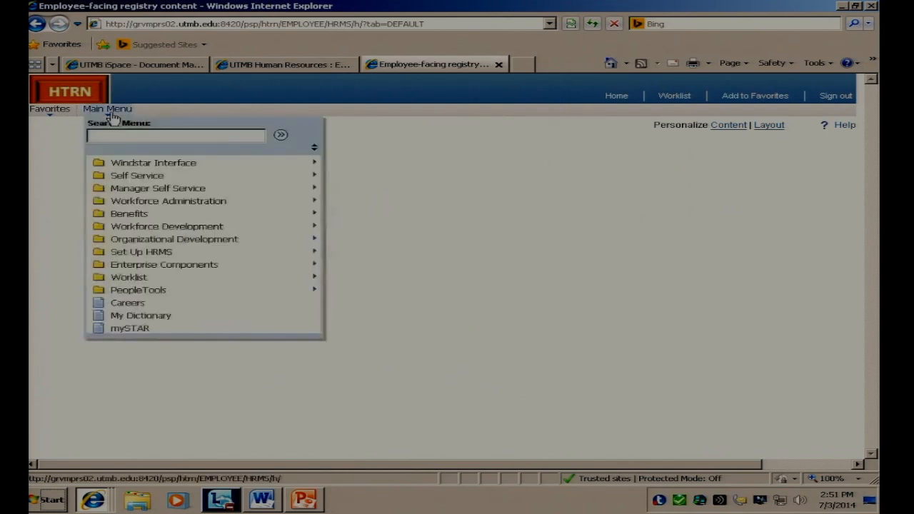
pyautogui.click(139, 177)
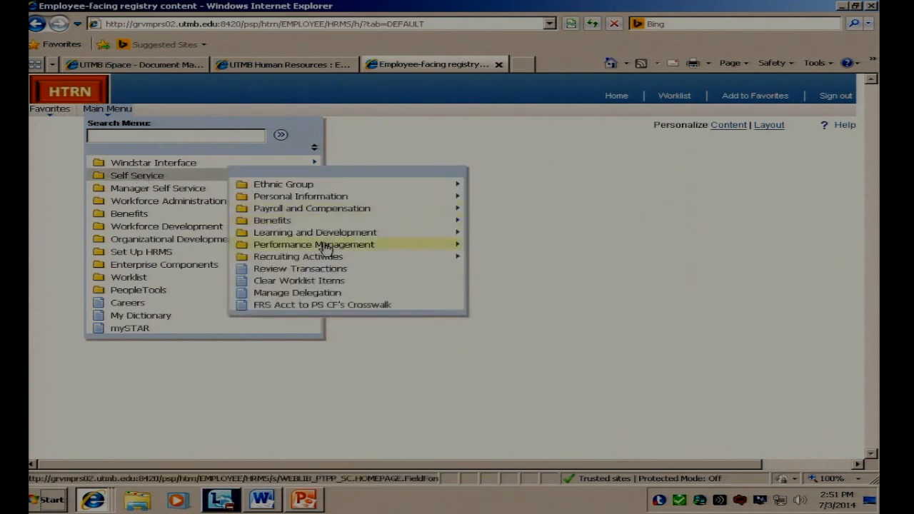
pyautogui.moveTo(325, 248)
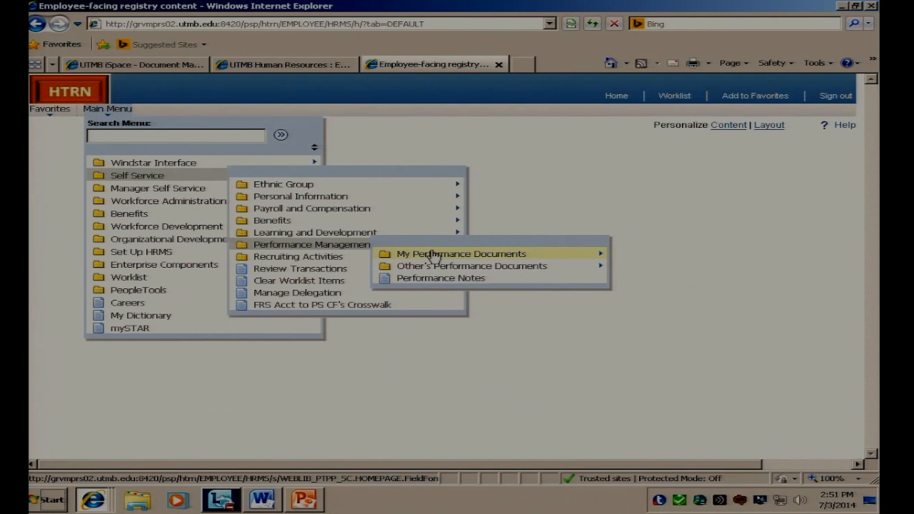
pyautogui.click(434, 255)
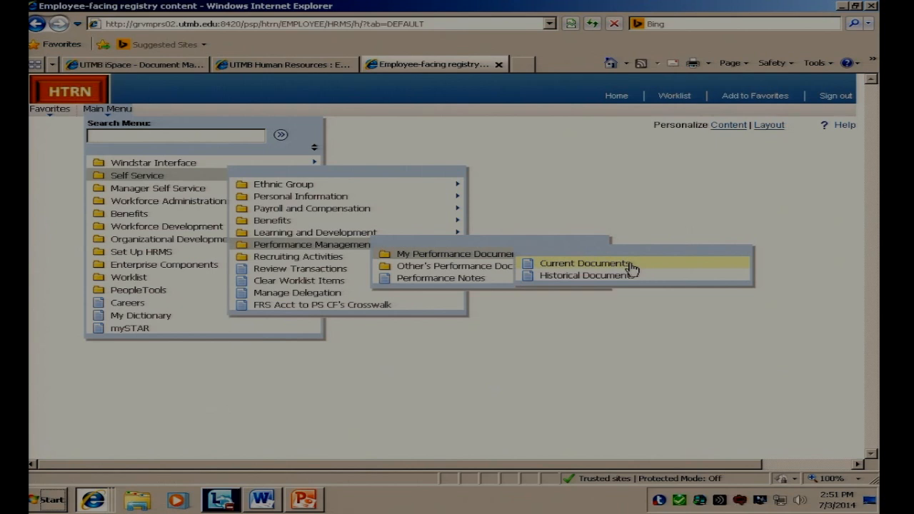
pyautogui.click(564, 265)
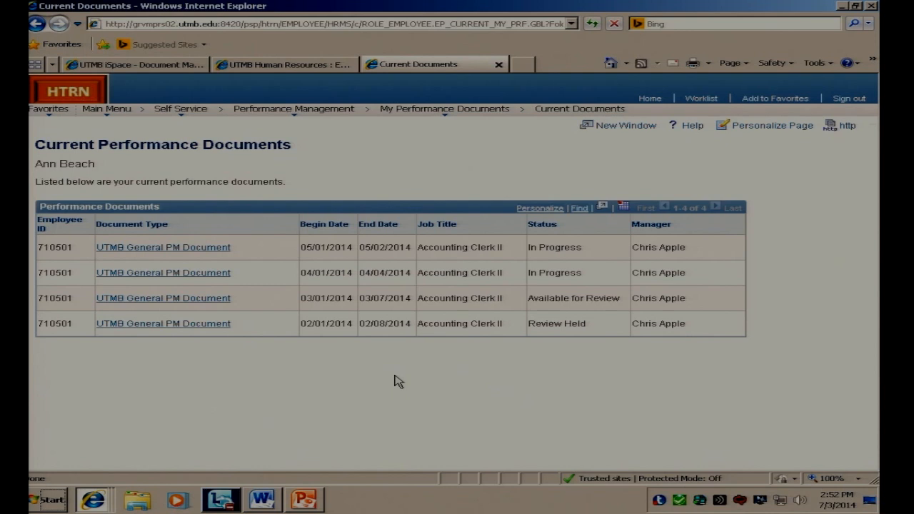
# Step: Start Establish Evaluation Criteria for the UTMB General PM Document of 05/01/2014 - 05/02/2014 and expand all its sections
pyautogui.click(181, 249)
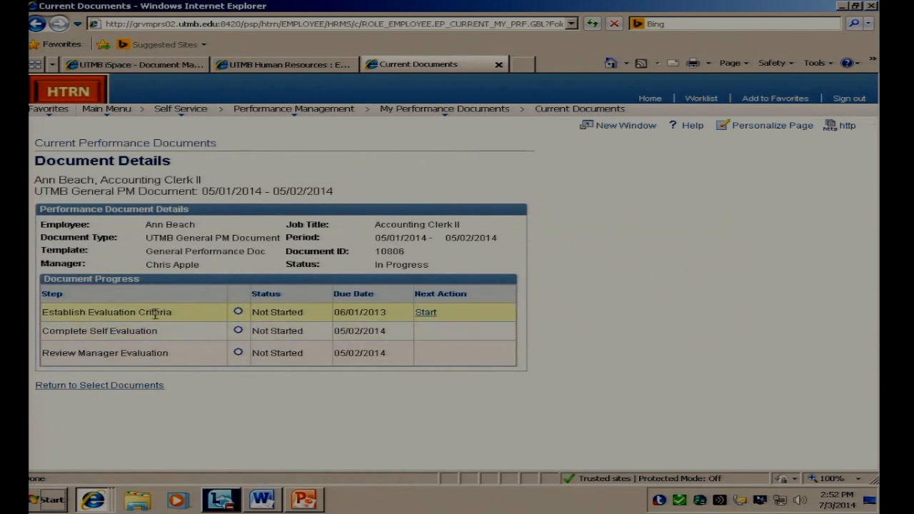
pyautogui.click(426, 314)
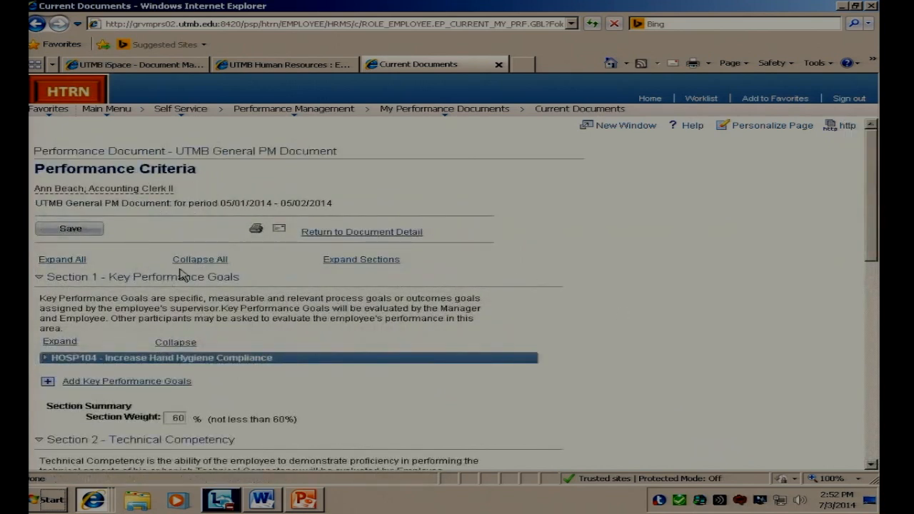
pyautogui.click(225, 263)
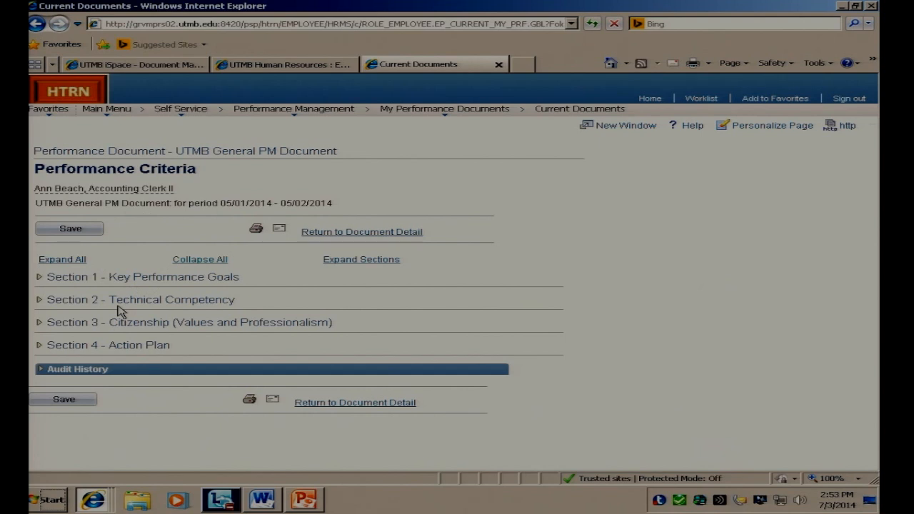
pyautogui.click(62, 259)
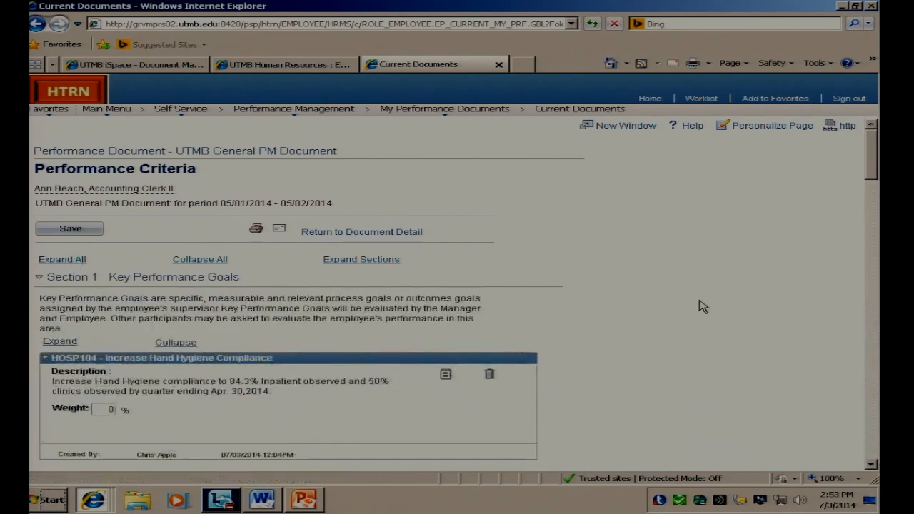
# Step: Begin a new key performance goal in Section 1 using the option to add your own item
pyautogui.scroll(-3, 699, 307)
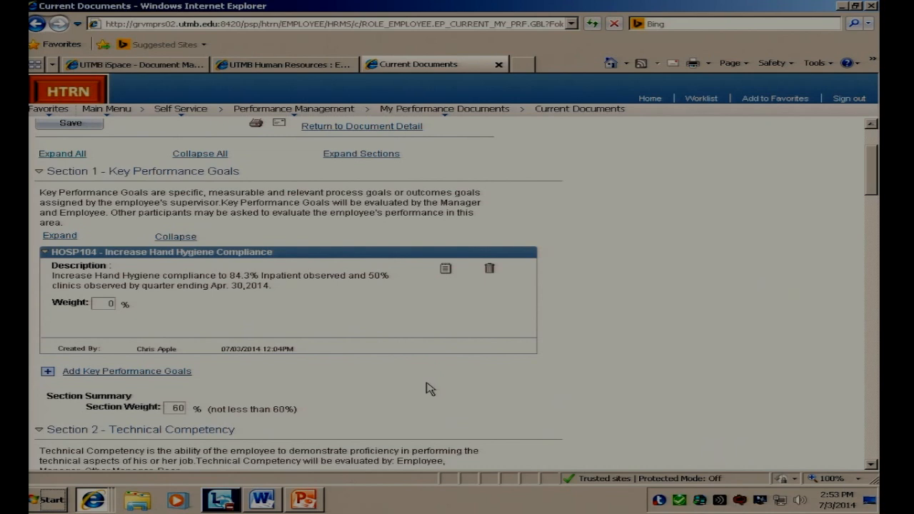
pyautogui.click(113, 371)
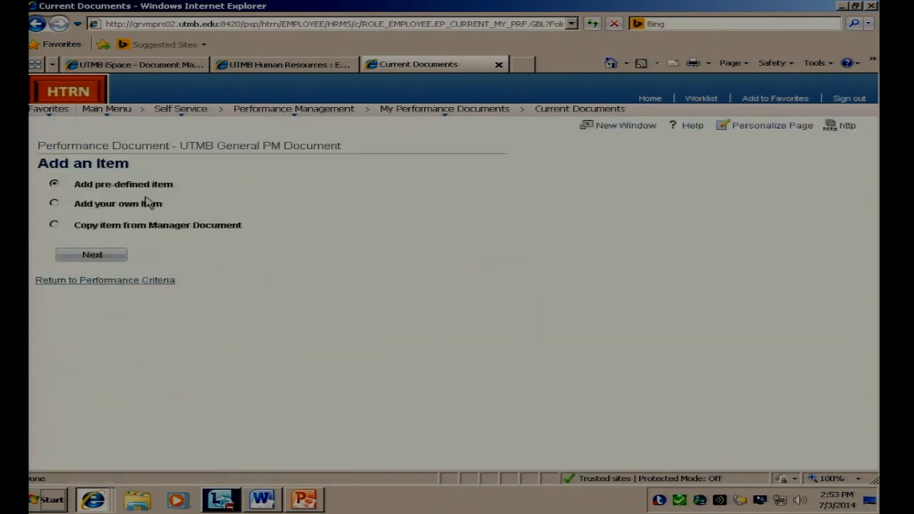
pyautogui.click(54, 204)
pyautogui.click(93, 255)
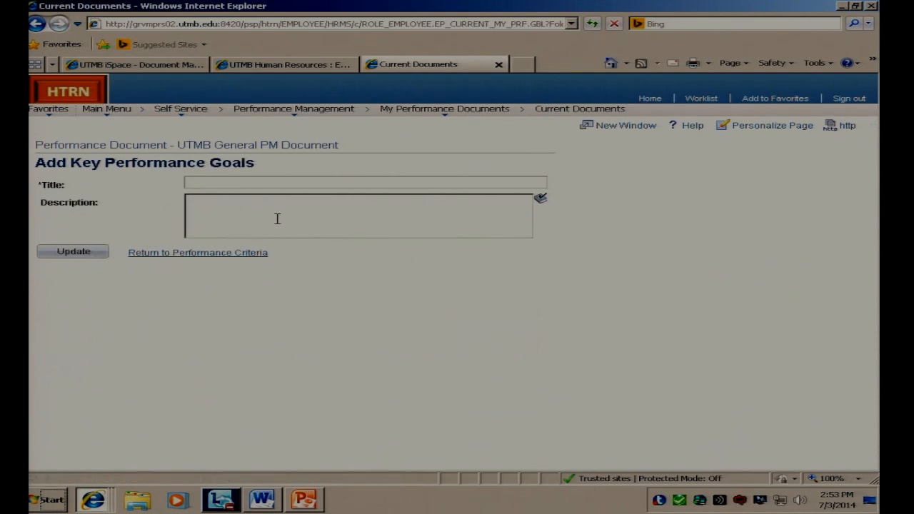
# Step: Copy "Increase e-learning options" from the Demo-Enter Criteria Word document into the new goal's Title in the browser
pyautogui.click(264, 500)
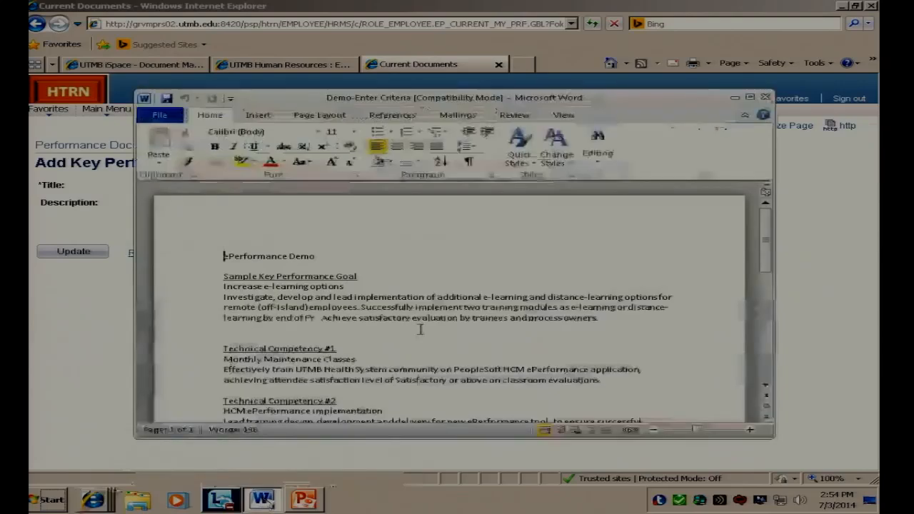
pyautogui.moveTo(351, 286); pyautogui.dragTo(243, 287)
pyautogui.hotkey('ctrl', 'c')
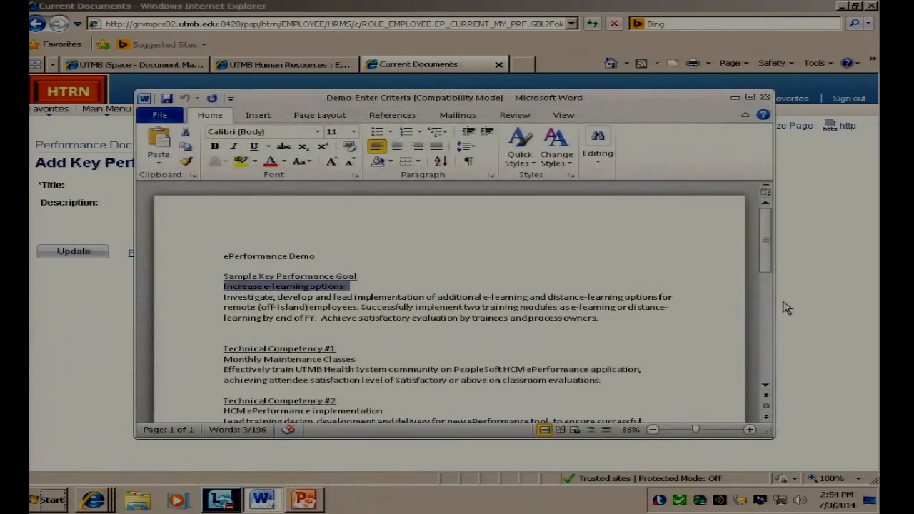
pyautogui.click(99, 348)
pyautogui.rightClick(280, 183)
pyautogui.click(307, 230)
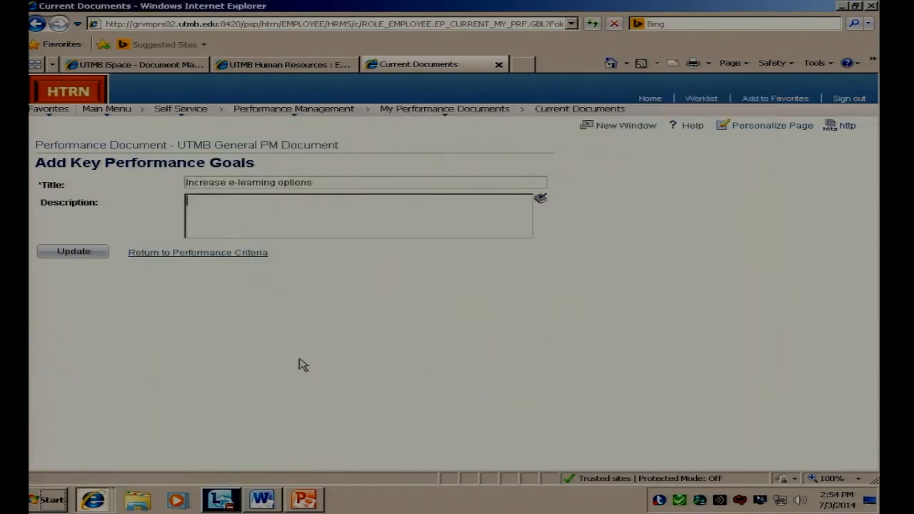
# Step: Copy the sample goal's description paragraph from the Word document into the new goal's Description and add the goal to the performance criteria
pyautogui.click(264, 501)
pyautogui.moveTo(599, 317); pyautogui.dragTo(223, 294)
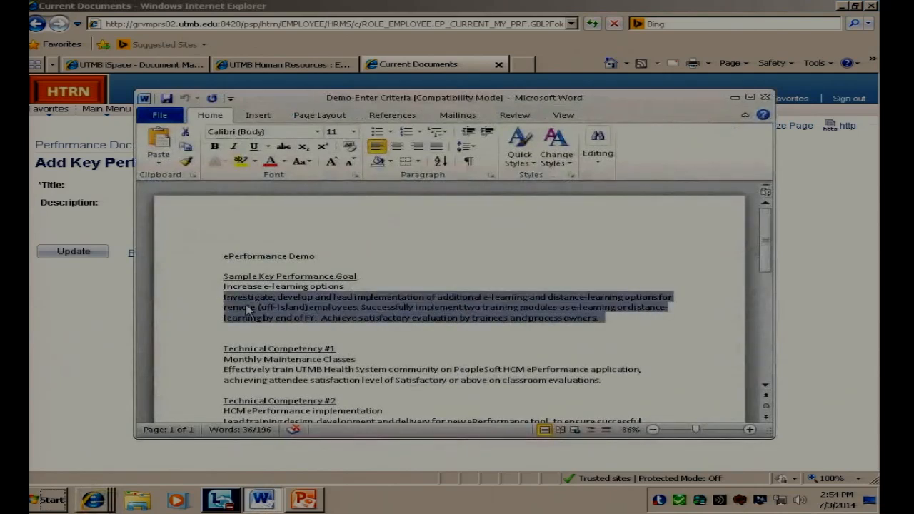
pyautogui.rightClick(250, 308)
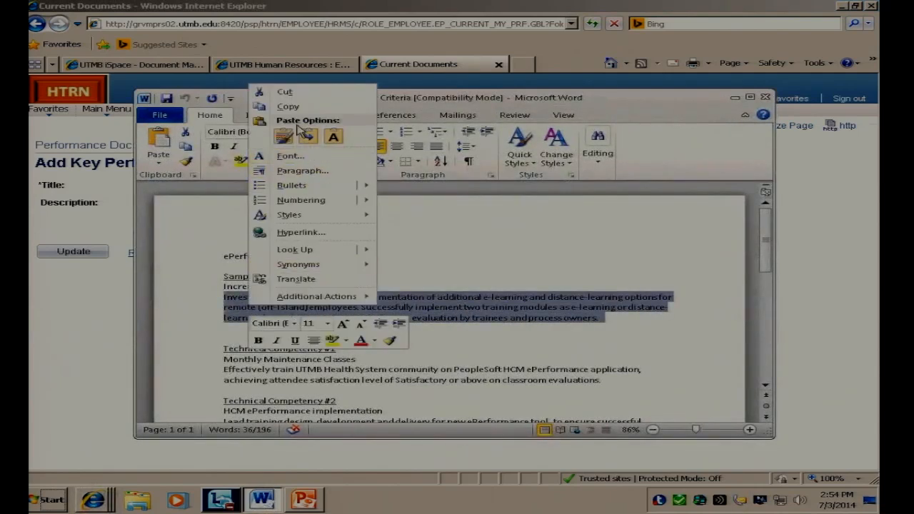
pyautogui.click(287, 106)
pyautogui.click(153, 309)
pyautogui.click(233, 207)
pyautogui.rightClick(234, 209)
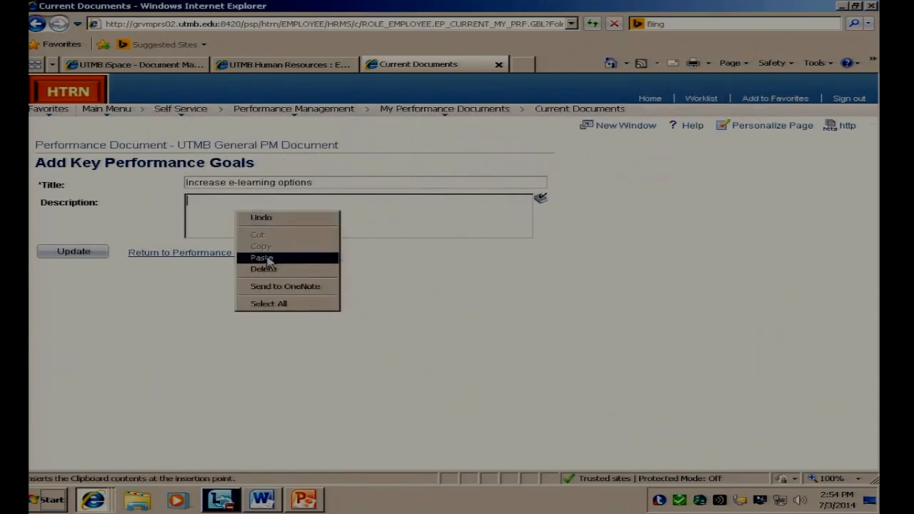
pyautogui.click(263, 258)
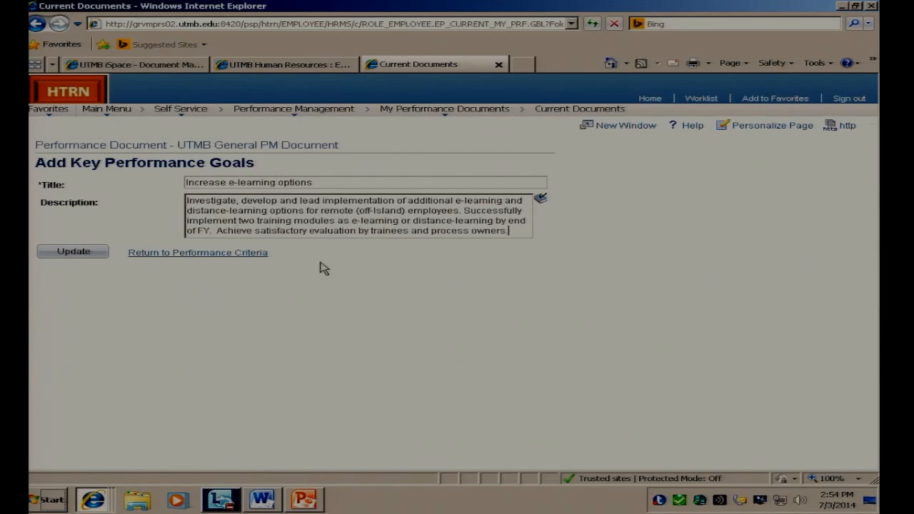
pyautogui.click(83, 254)
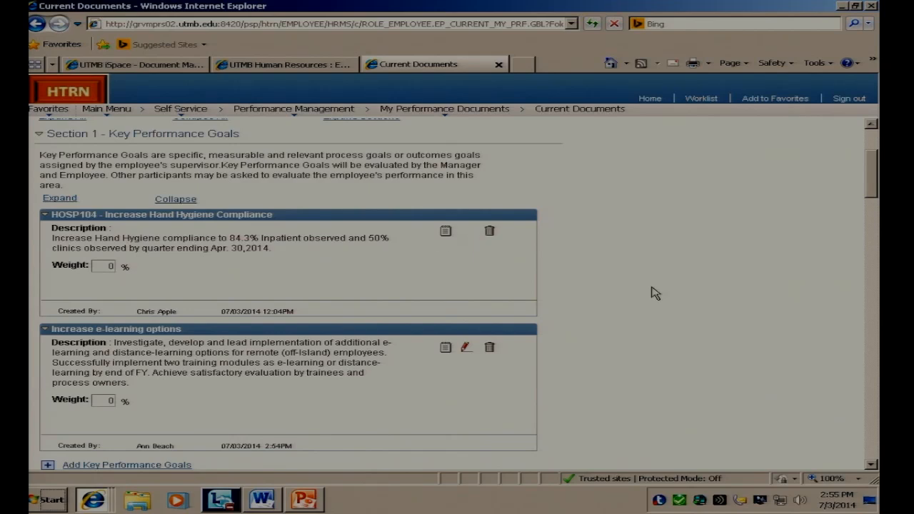
pyautogui.scroll(-5, 653, 294)
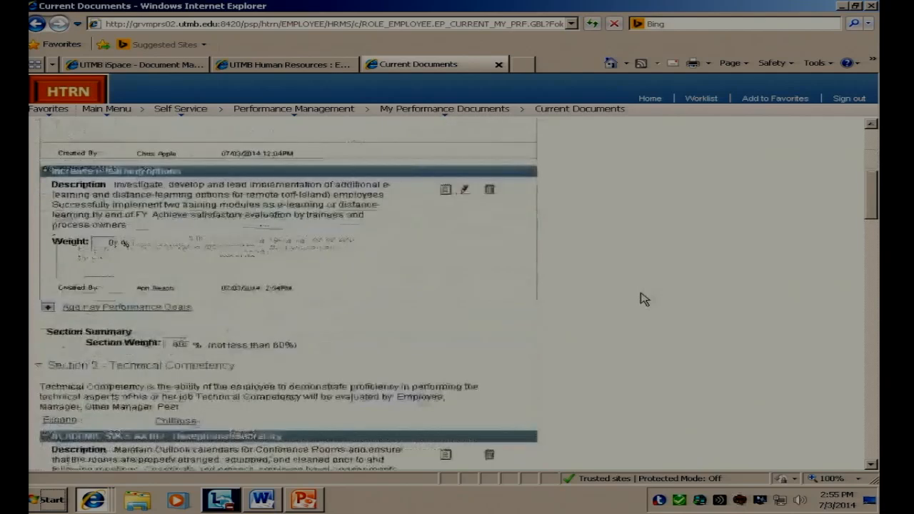
# Step: Save the performance criteria of the 05/01/2014 - 05/02/2014 document and return to the list of current performance documents
pyautogui.scroll(-5, 644, 298)
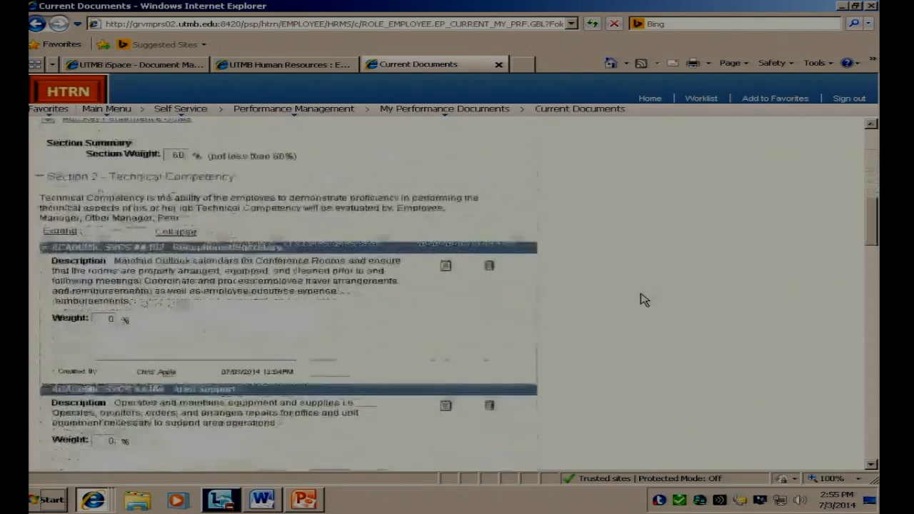
pyautogui.scroll(-5, 644, 298)
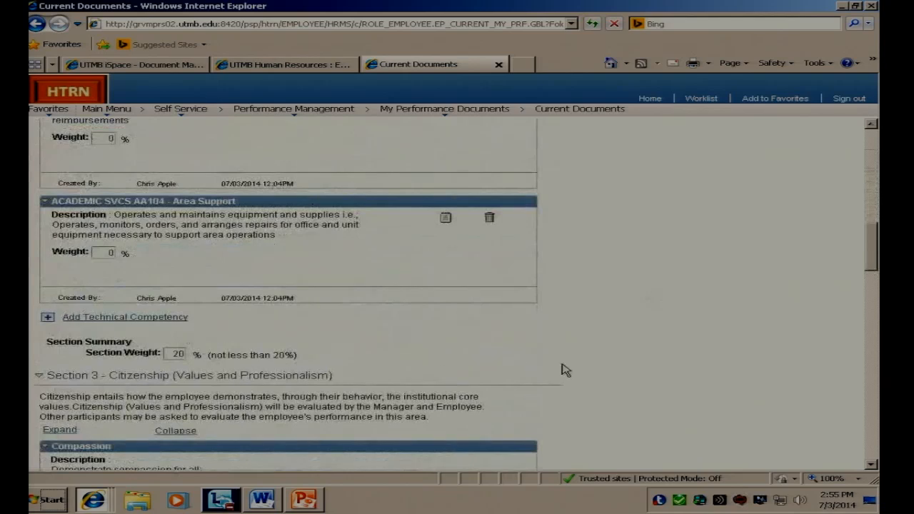
pyautogui.scroll(-2, 559, 372)
pyautogui.scroll(-5, 559, 372)
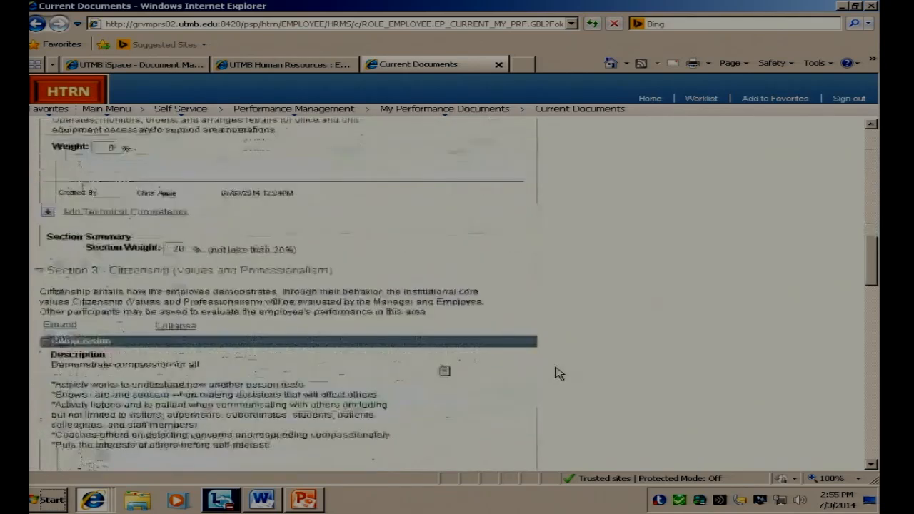
pyautogui.scroll(-1, 559, 373)
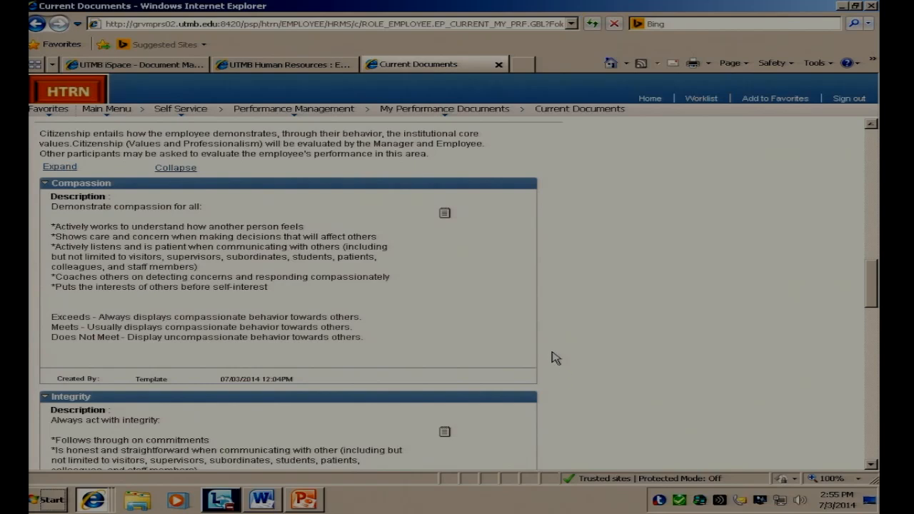
pyautogui.scroll(-4, 555, 359)
pyautogui.scroll(-15, 555, 362)
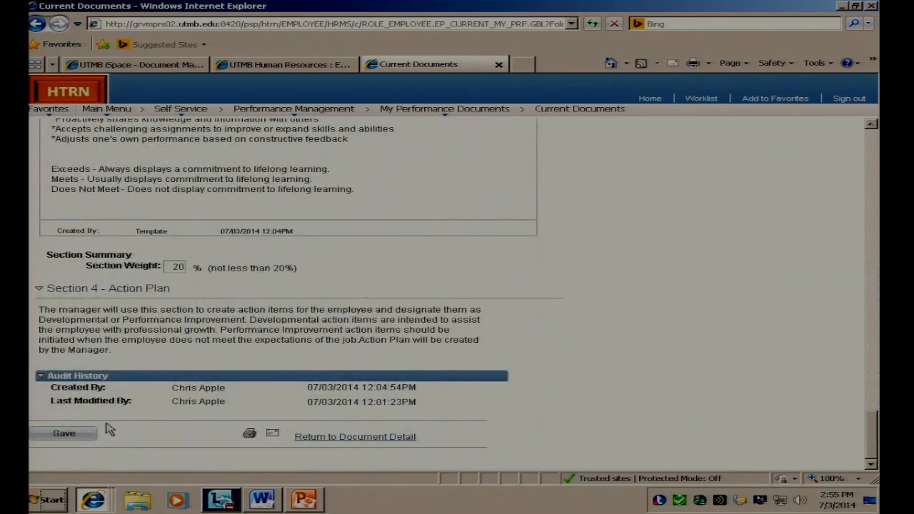
pyautogui.click(74, 437)
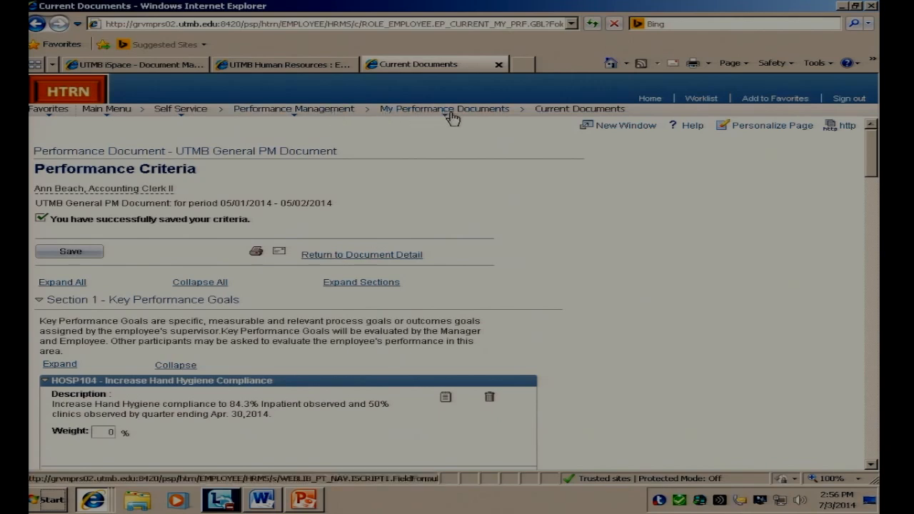
pyautogui.click(377, 258)
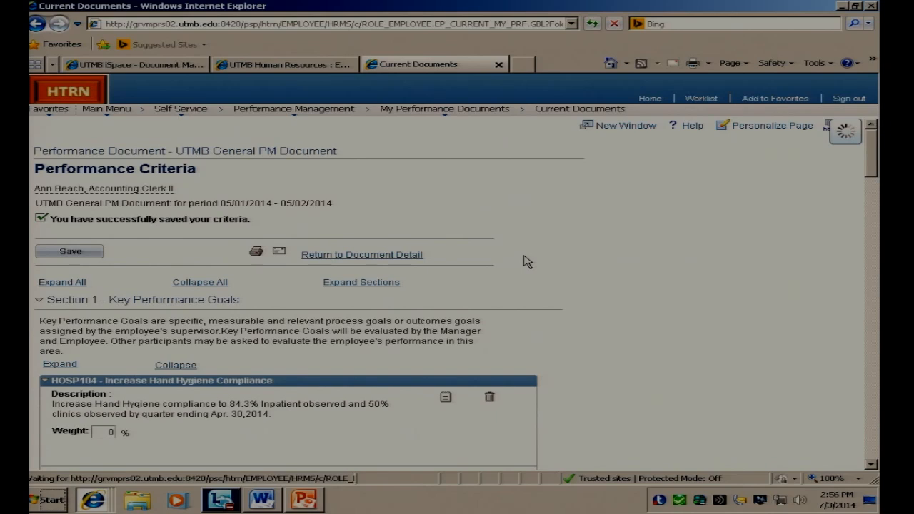
pyautogui.click(97, 401)
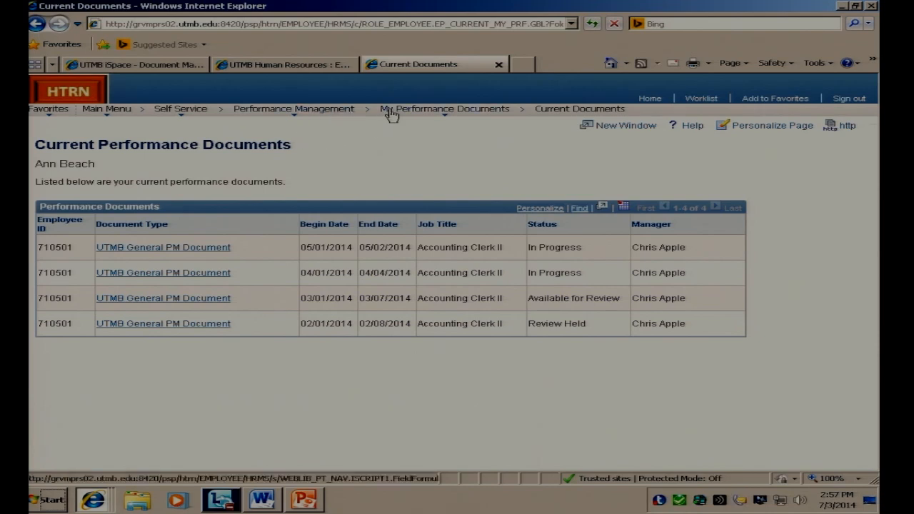
# Step: Go to Performance Notes under Performance Management and start a new note
pyautogui.click(293, 111)
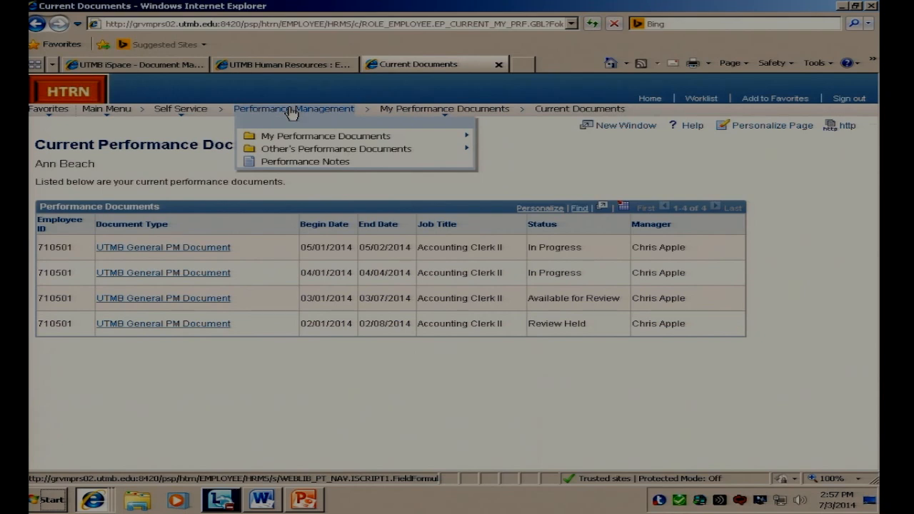
pyautogui.click(300, 162)
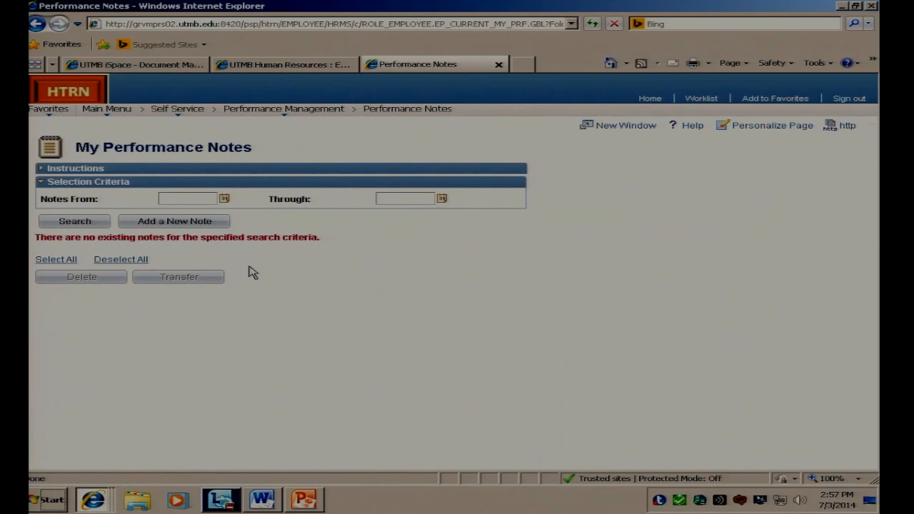
pyautogui.click(181, 222)
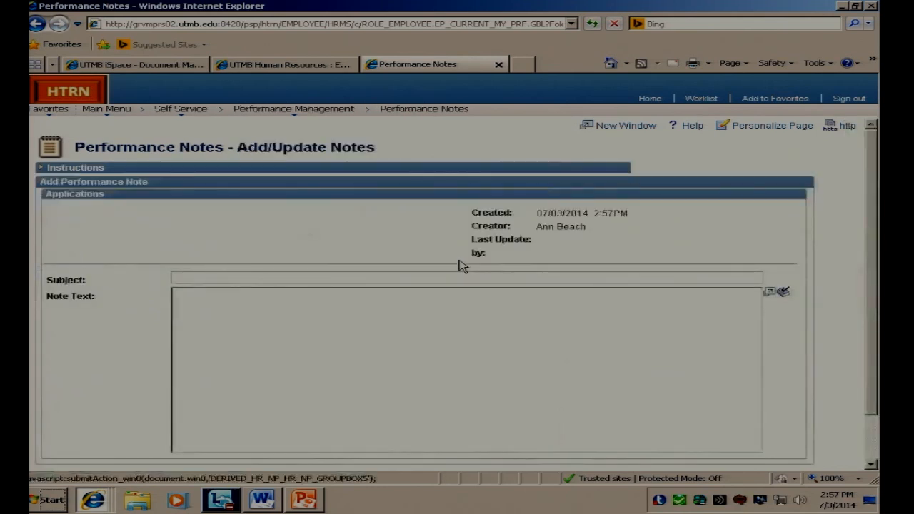
# Step: Copy "Goal 1 - ABC-XYZ" from the Demo-Enter Criteria Word document into the new note's Subject in the browser
pyautogui.click(263, 500)
pyautogui.click(431, 354)
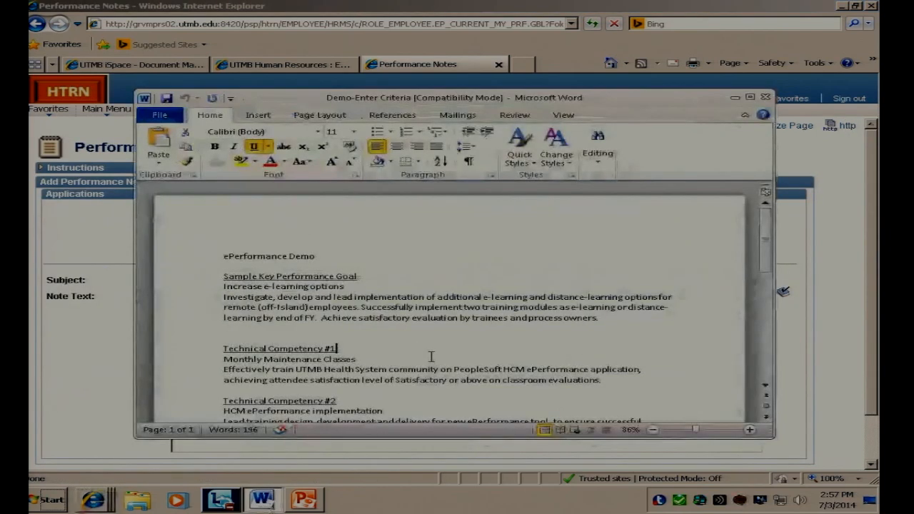
pyautogui.scroll(-5, 431, 356)
pyautogui.scroll(-2, 430, 354)
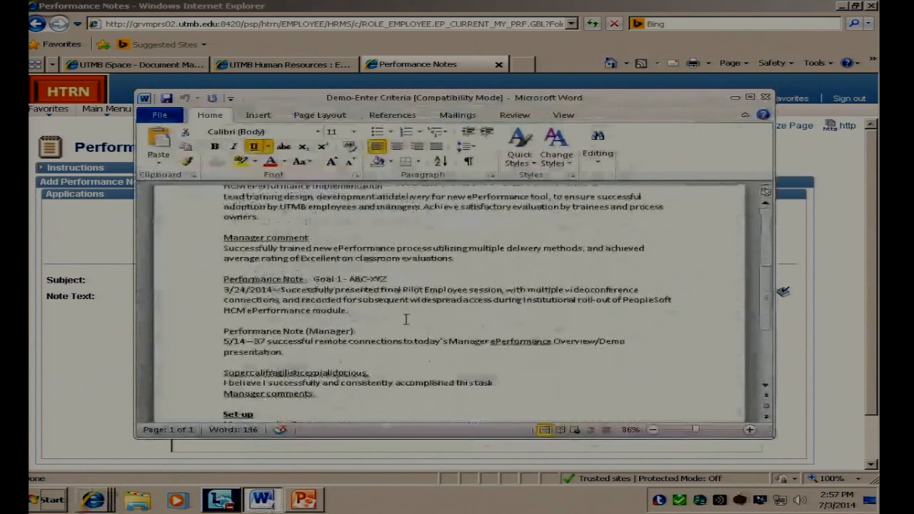
pyautogui.moveTo(392, 278); pyautogui.dragTo(314, 279)
pyautogui.rightClick(325, 279)
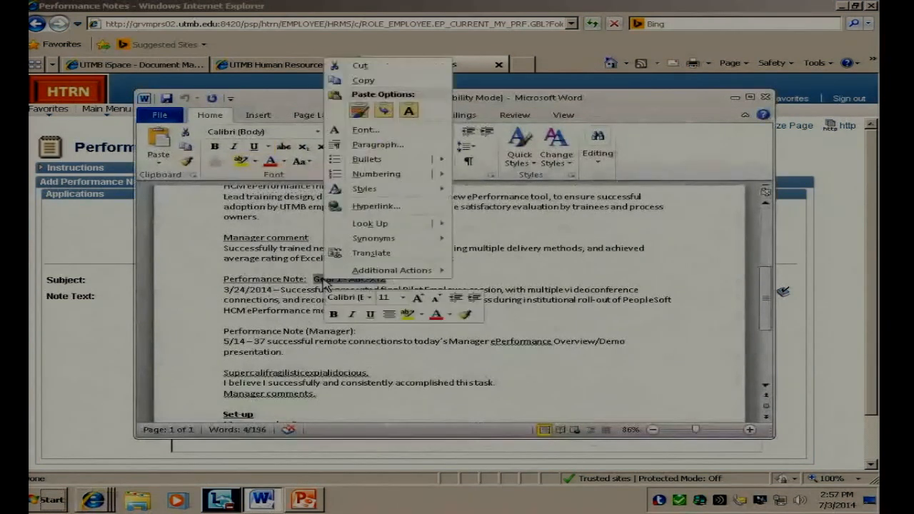
pyautogui.click(361, 82)
pyautogui.click(71, 355)
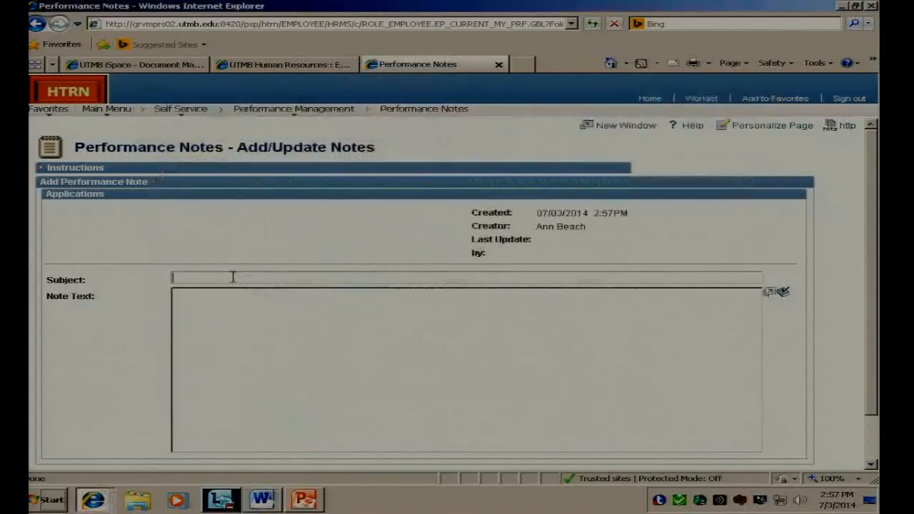
pyautogui.rightClick(234, 277)
pyautogui.click(260, 322)
# Step: Copy the sample performance note paragraph dated 3/24/2014 from the Word document into the Note Text in the browser
pyautogui.click(202, 317)
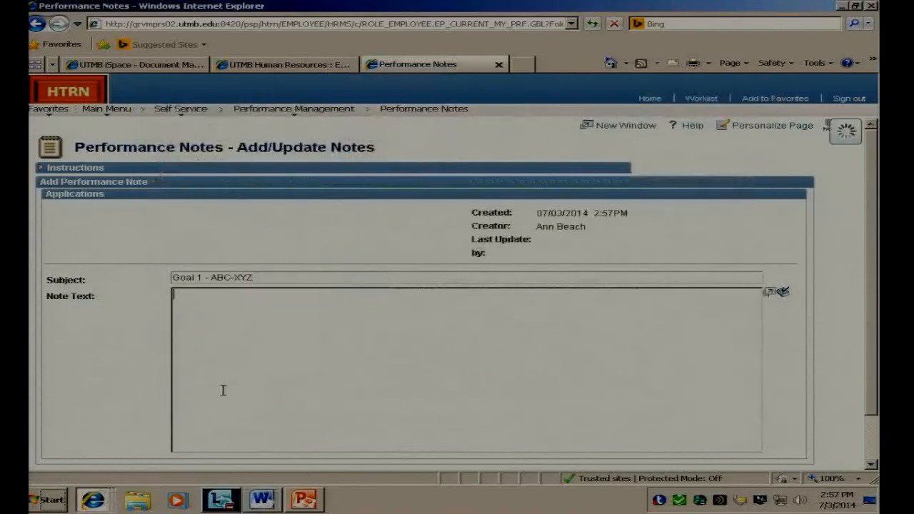
pyautogui.click(262, 499)
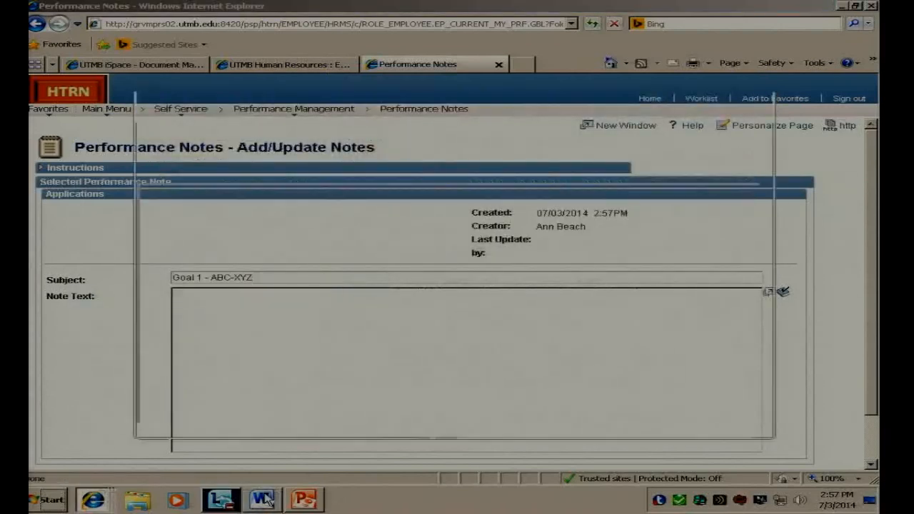
pyautogui.moveTo(346, 310); pyautogui.dragTo(224, 289)
pyautogui.rightClick(250, 303)
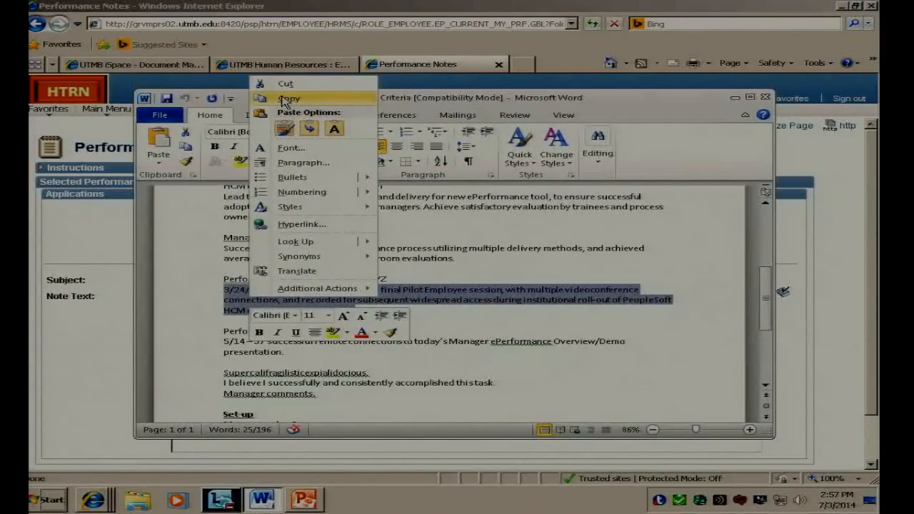
pyautogui.click(283, 100)
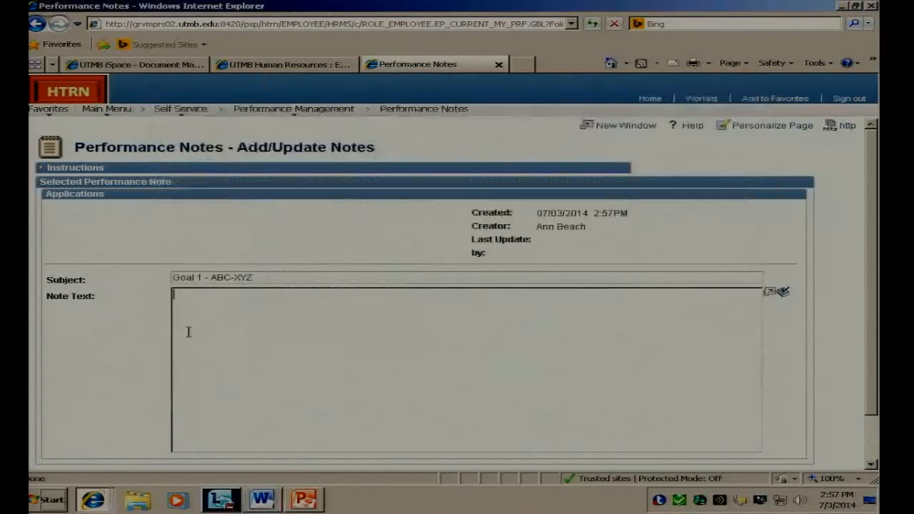
pyautogui.rightClick(187, 331)
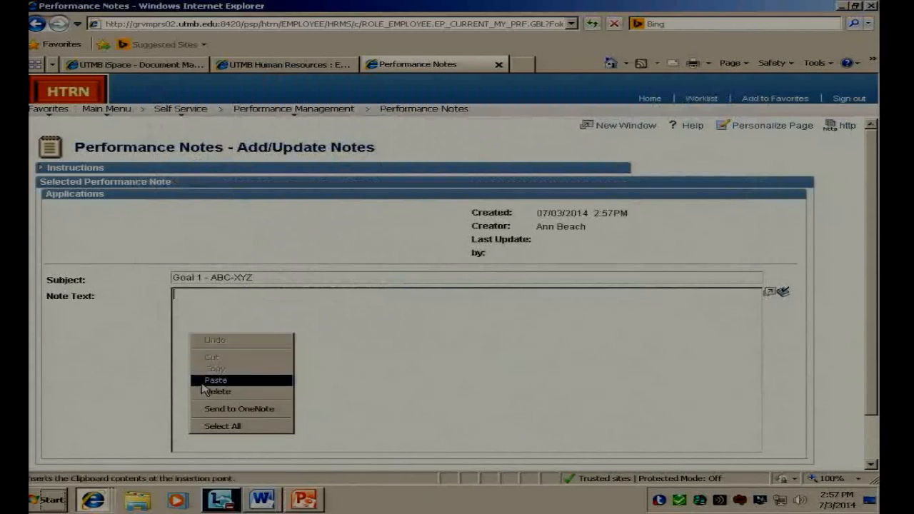
pyautogui.click(209, 381)
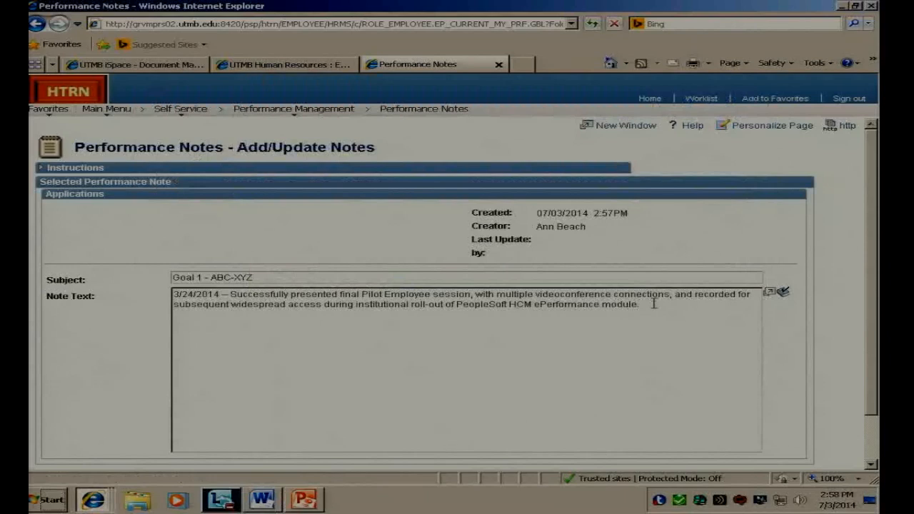
# Step: Save the performance note and return to the performance note selection page
pyautogui.click(454, 303)
pyautogui.click(577, 361)
pyautogui.scroll(-2, 576, 361)
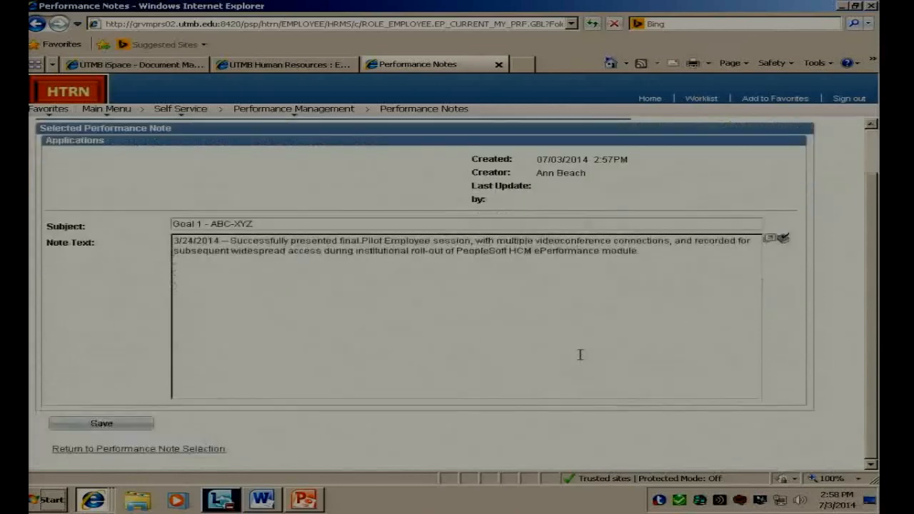
pyautogui.click(146, 425)
pyautogui.scroll(2, 571, 371)
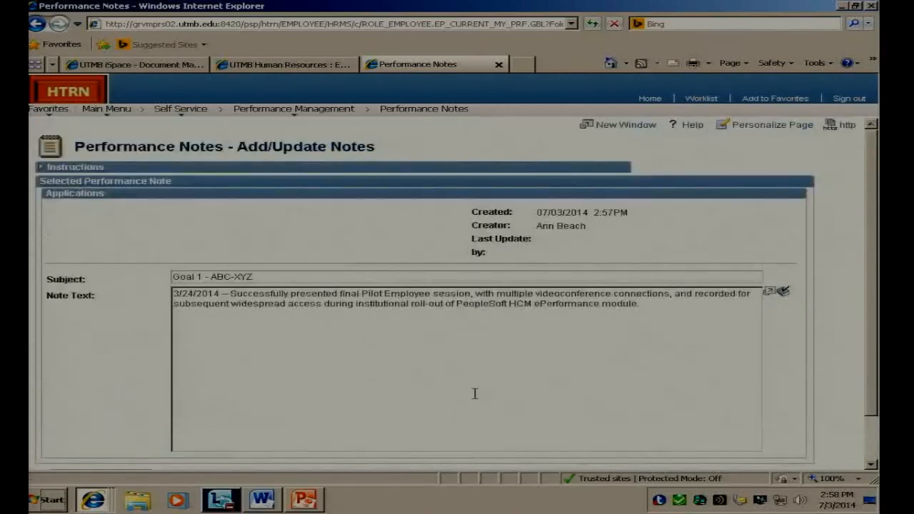
pyautogui.scroll(-1, 280, 398)
pyautogui.scroll(-2, 280, 398)
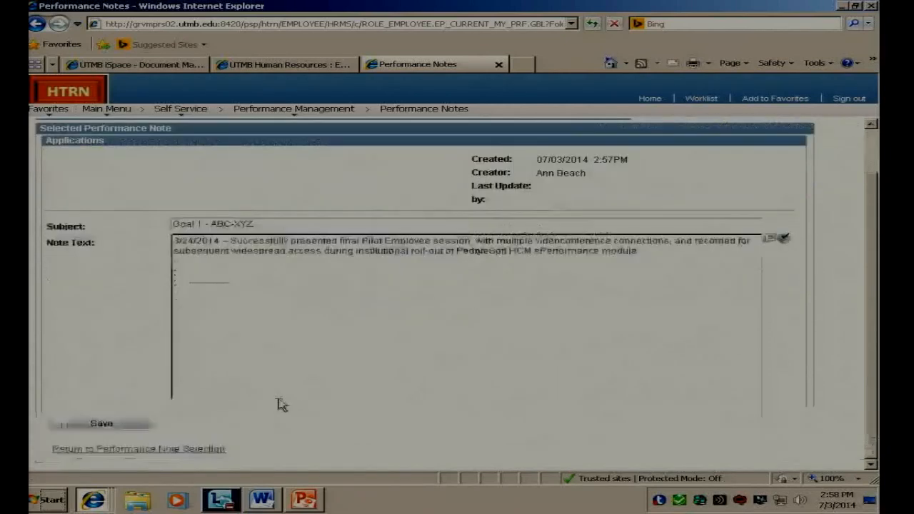
pyautogui.click(118, 449)
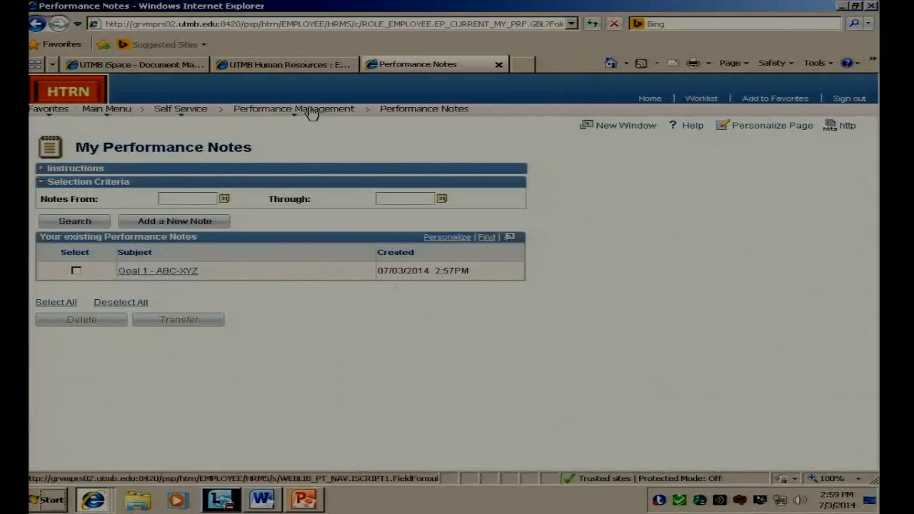
# Step: Open the current UTMB General PM Document for 04/01/2014 - 04/04/2014 and start its Complete Self Evaluation step
pyautogui.moveTo(312, 114)
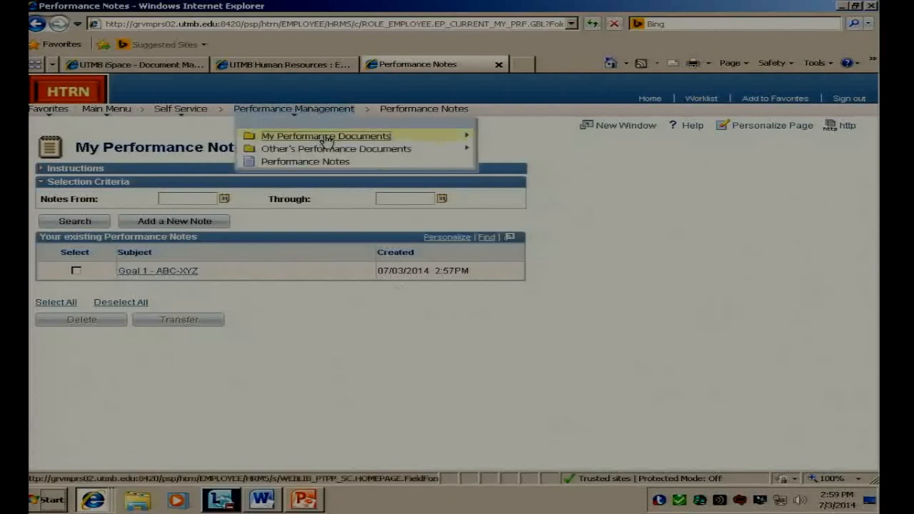
pyautogui.moveTo(327, 139)
pyautogui.click(436, 147)
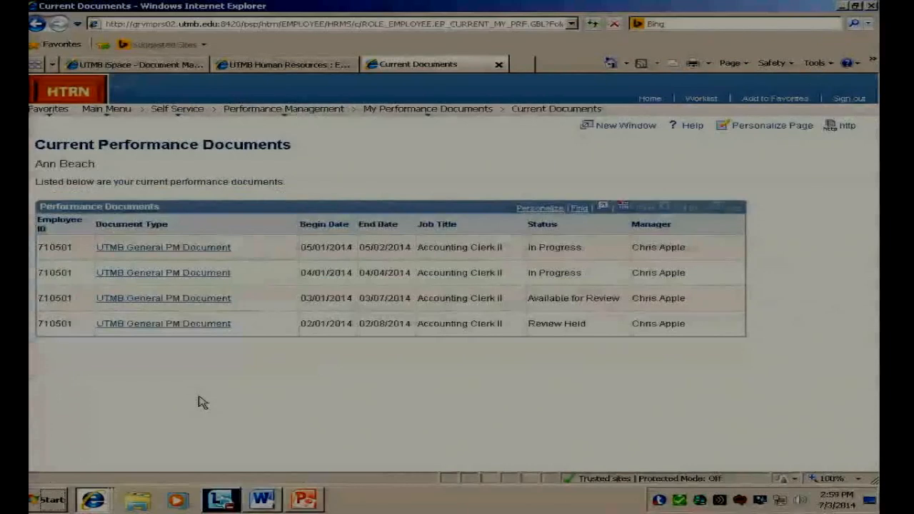
pyautogui.click(165, 273)
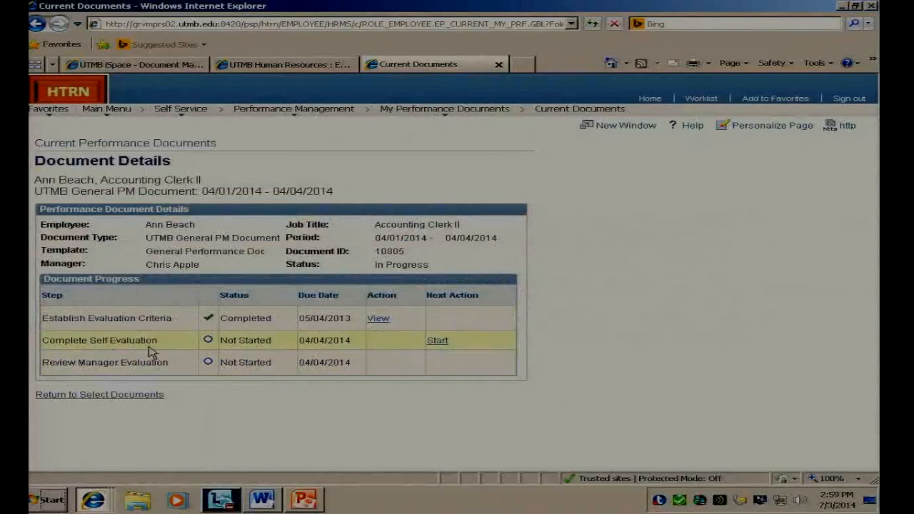
pyautogui.click(437, 341)
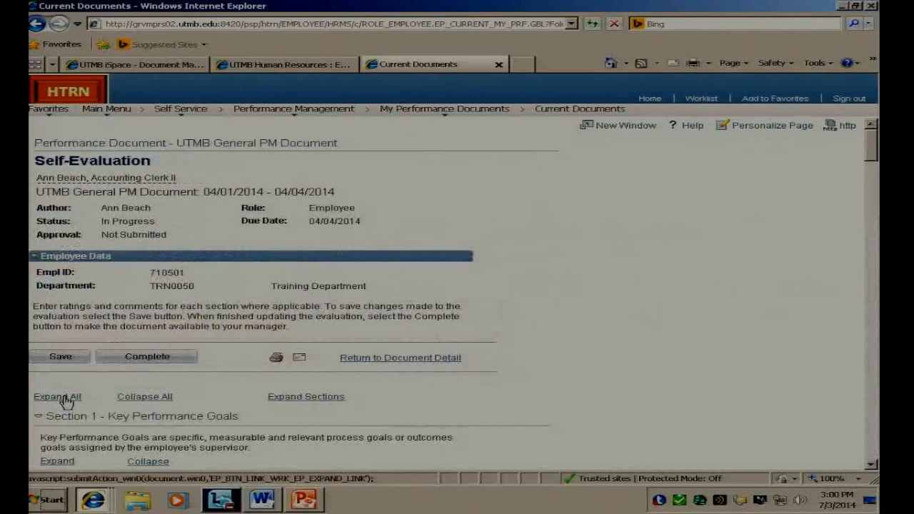
# Step: Rate the "Increase e-learning options" goal as 3-Exceeds in Section 1 of the self-evaluation
pyautogui.scroll(-3, 711, 365)
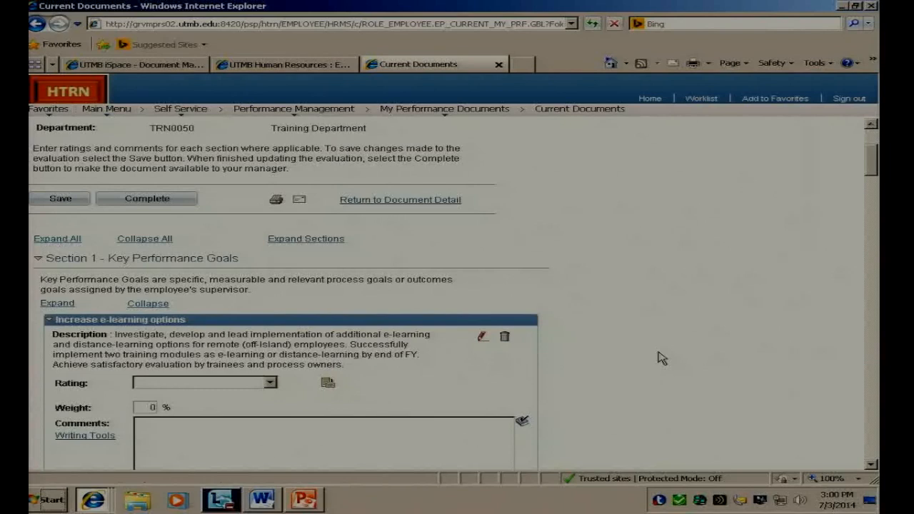
pyautogui.scroll(-3, 660, 358)
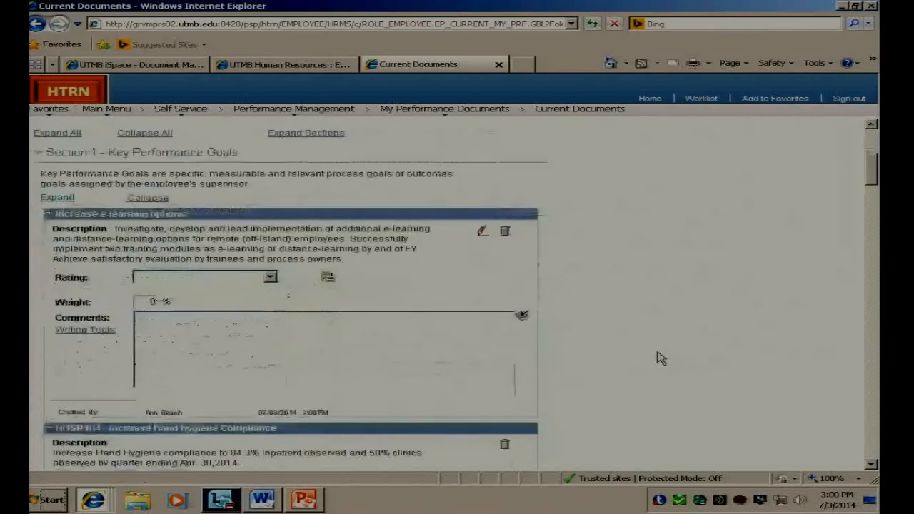
pyautogui.click(270, 278)
pyautogui.click(244, 318)
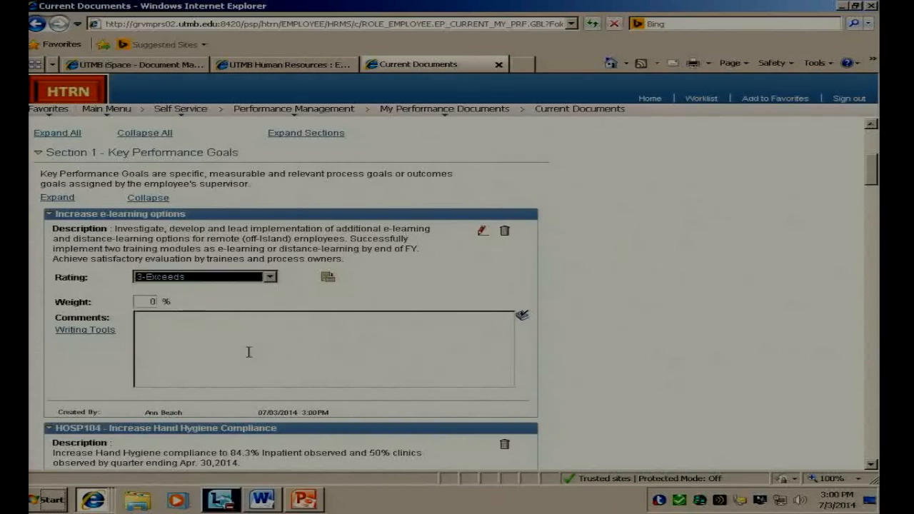
# Step: Use Writing Tools for the "Increase e-learning options" comments to search the Performance Notes without a date range
pyautogui.click(251, 347)
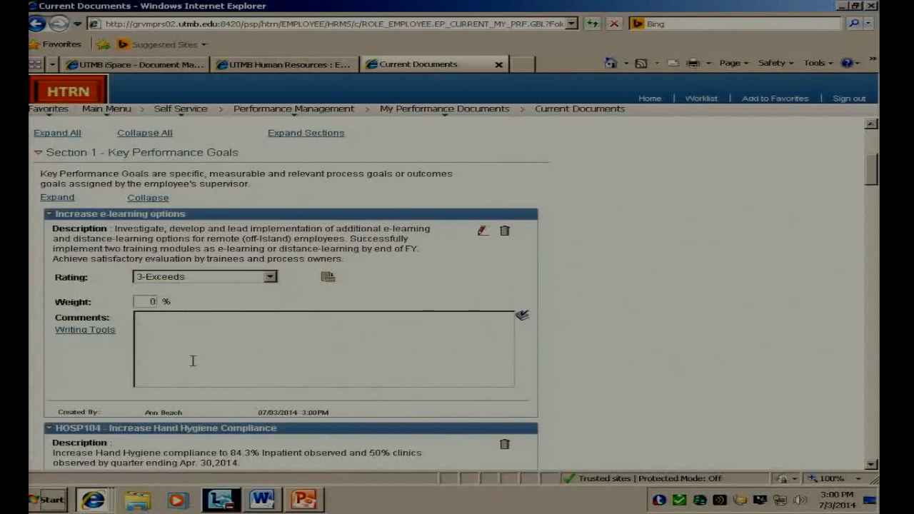
pyautogui.click(79, 333)
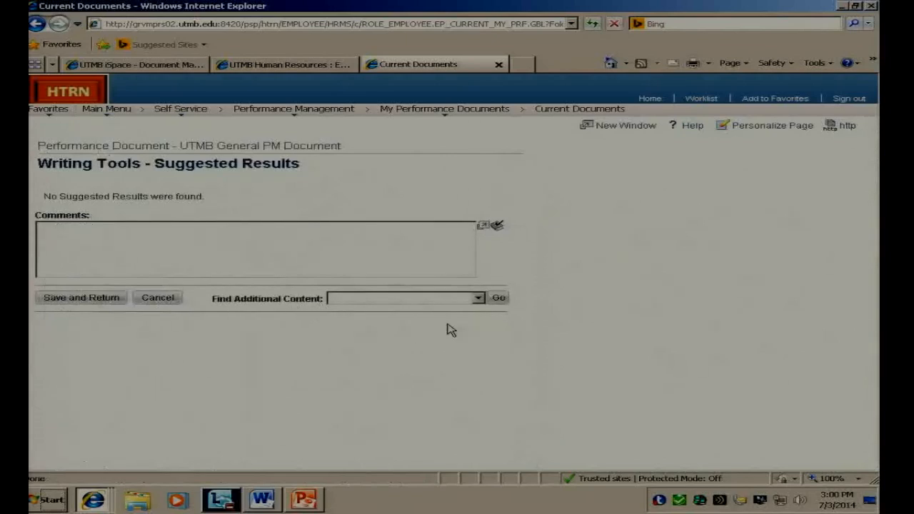
pyautogui.click(481, 305)
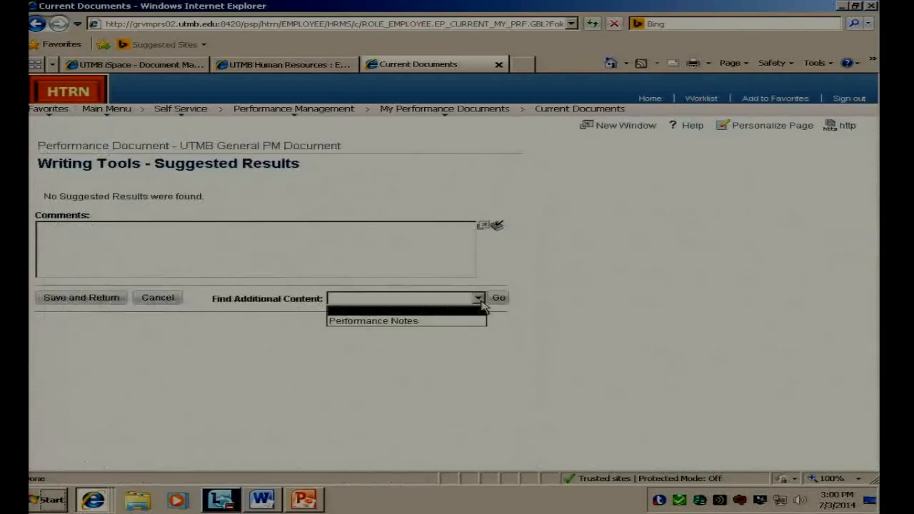
pyautogui.click(451, 323)
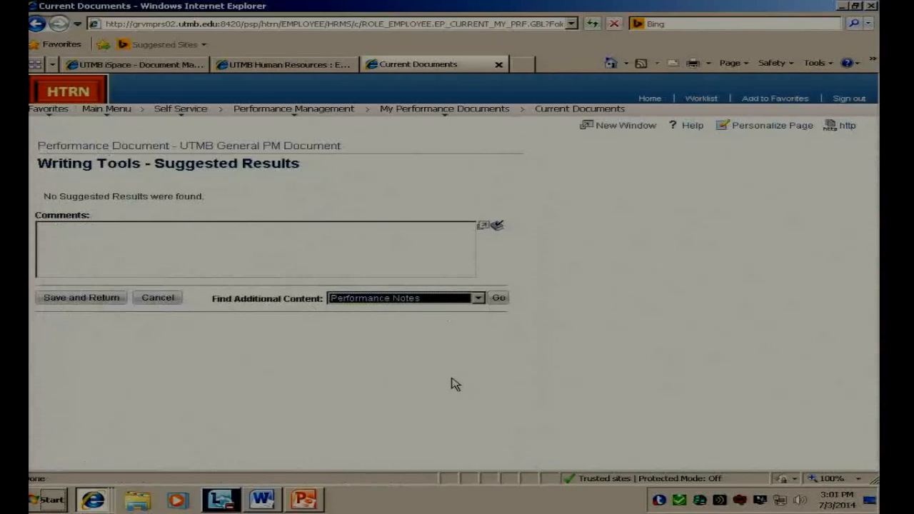
pyautogui.click(498, 298)
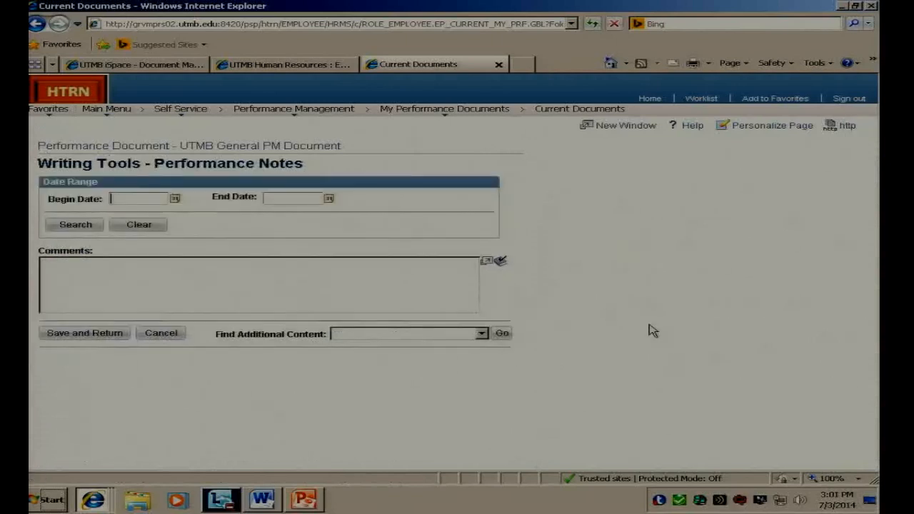
pyautogui.click(83, 226)
pyautogui.click(76, 225)
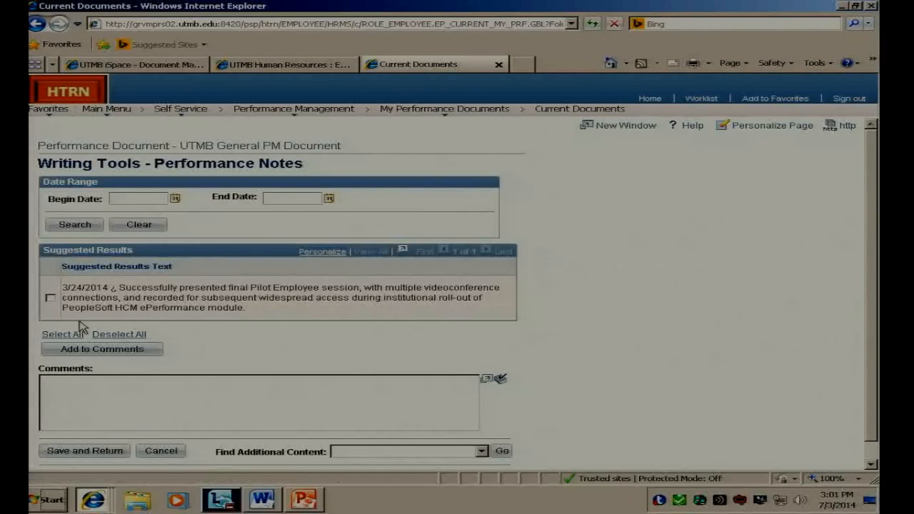
# Step: Add the 3/24/2014 performance note to the e-learning goal's comments, then save and return to the self-evaluation
pyautogui.click(50, 298)
pyautogui.click(153, 349)
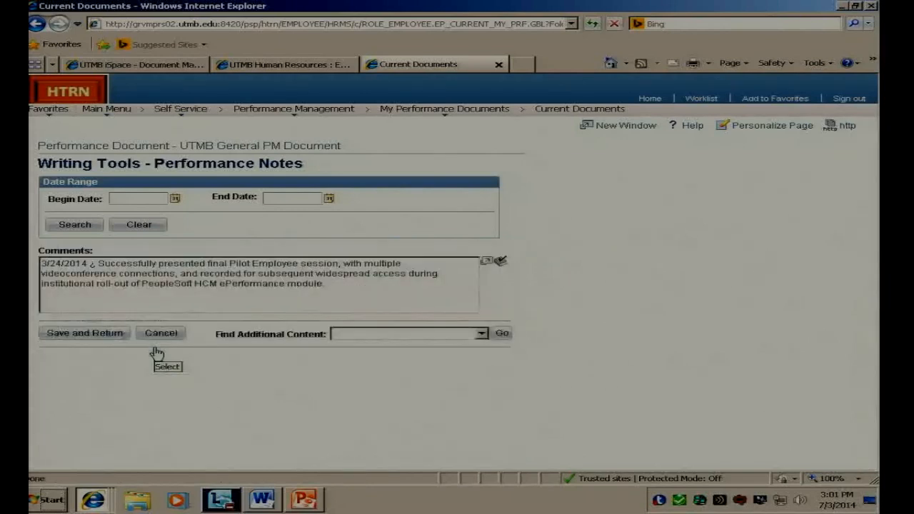
pyautogui.click(114, 334)
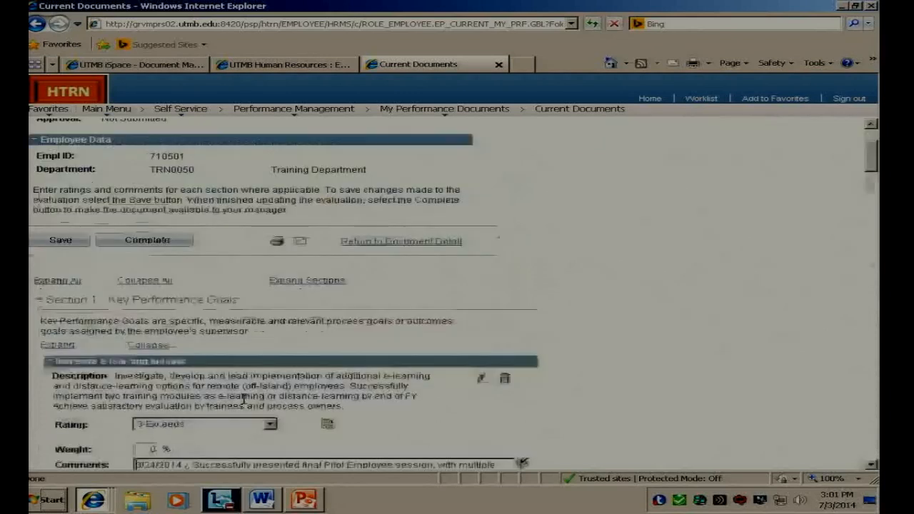
# Step: Append the placeholder text "fgsdfg", "sfdsdfg" and "sdfgsdfg" to the e-learning goal's comments and save the evaluation
pyautogui.scroll(-3, 665, 377)
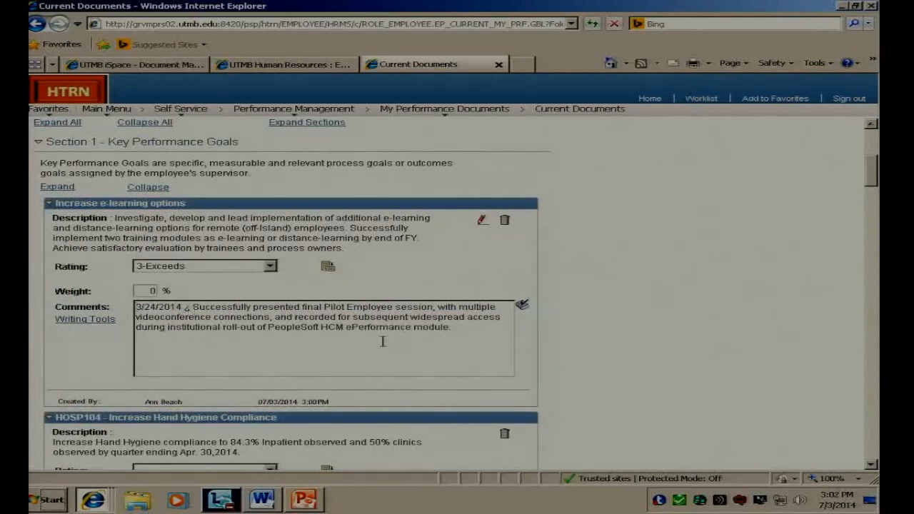
pyautogui.click(456, 327)
pyautogui.write('asdfg sfdsdfg')
pyautogui.press('Return')
pyautogui.write('sdfgsdfg')
pyautogui.press('Return')
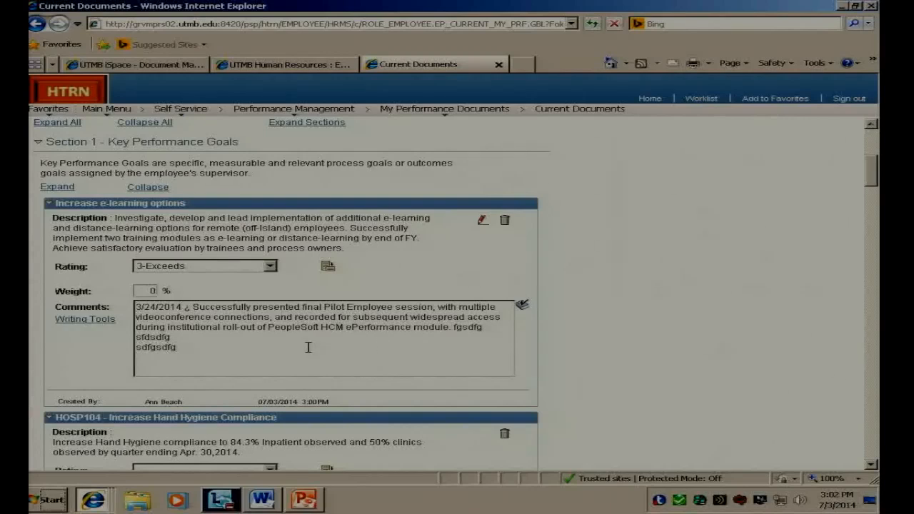
pyautogui.scroll(3, 308, 347)
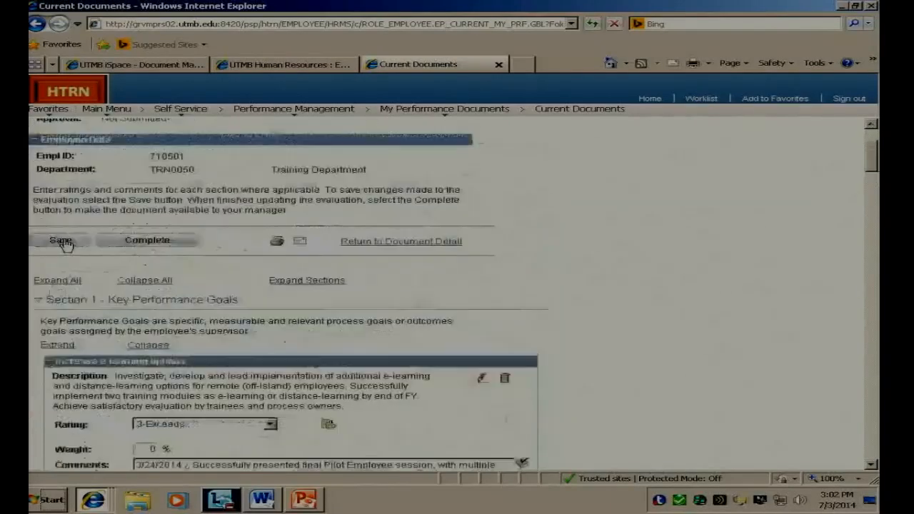
pyautogui.click(62, 239)
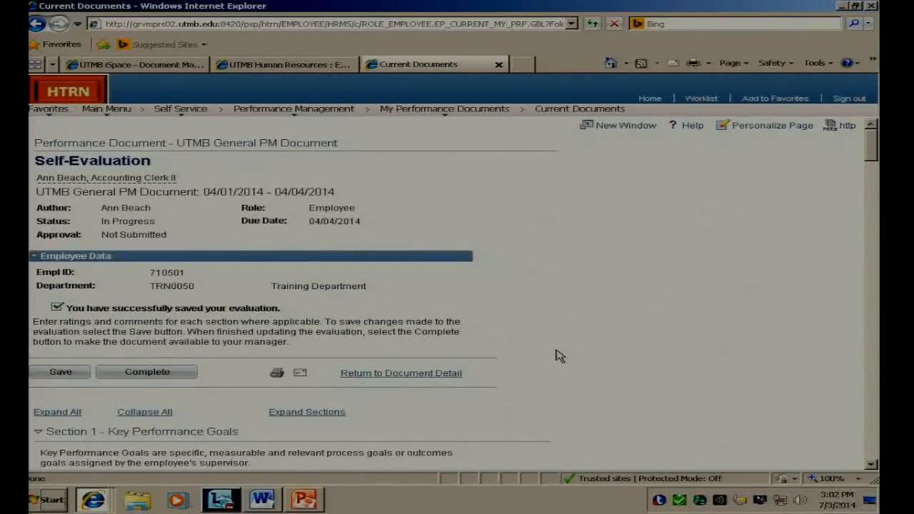
# Step: Rate the "HOSP104 - Increase Hand Hygiene Compliance" goal as 2-Meets and enter the placeholder comment "dfghdfhfdh"
pyautogui.scroll(-5, 558, 356)
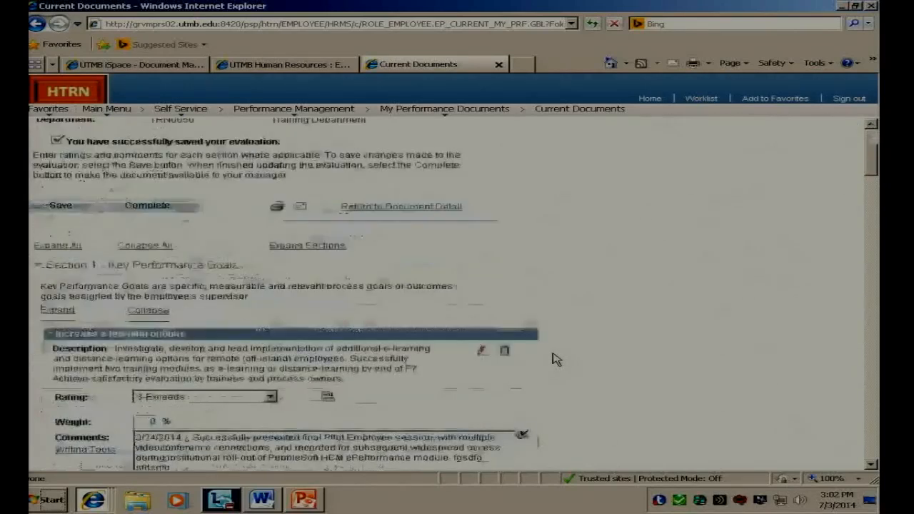
pyautogui.scroll(-10, 553, 360)
pyautogui.click(271, 298)
pyautogui.click(250, 329)
pyautogui.click(243, 372)
pyautogui.write('dfghdfhfdh')
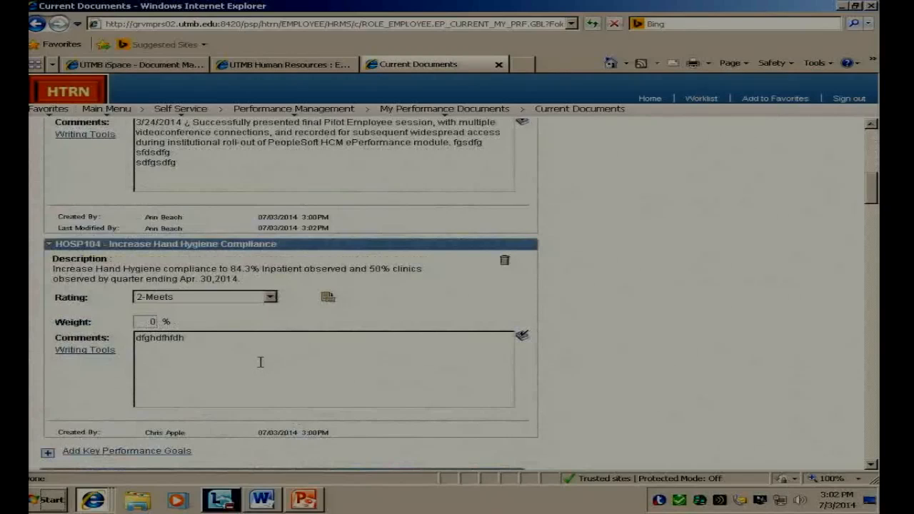
# Step: Rate "ACADEMIC SVCS AA102 - Receptionist/Secretary" in Section 2 as 3-Exceeds with the comment "fhjfjfghj"
pyautogui.scroll(-10, 260, 362)
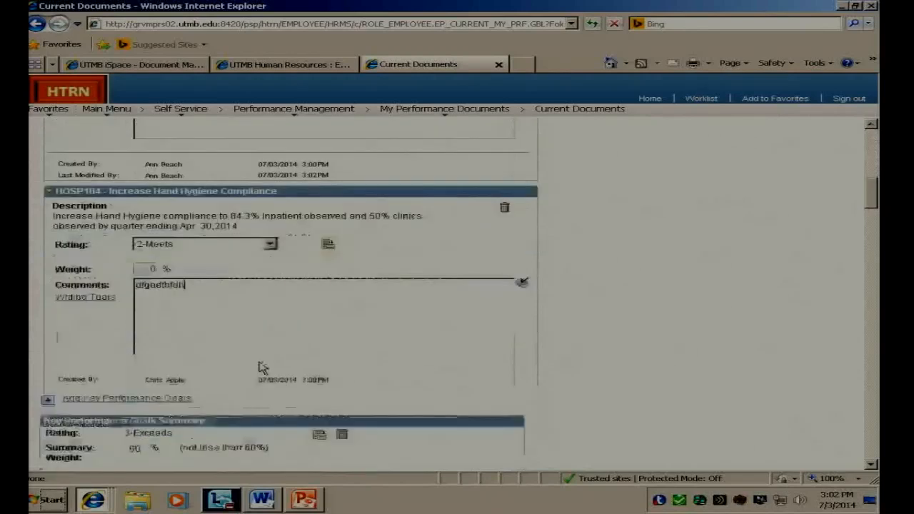
pyautogui.click(267, 359)
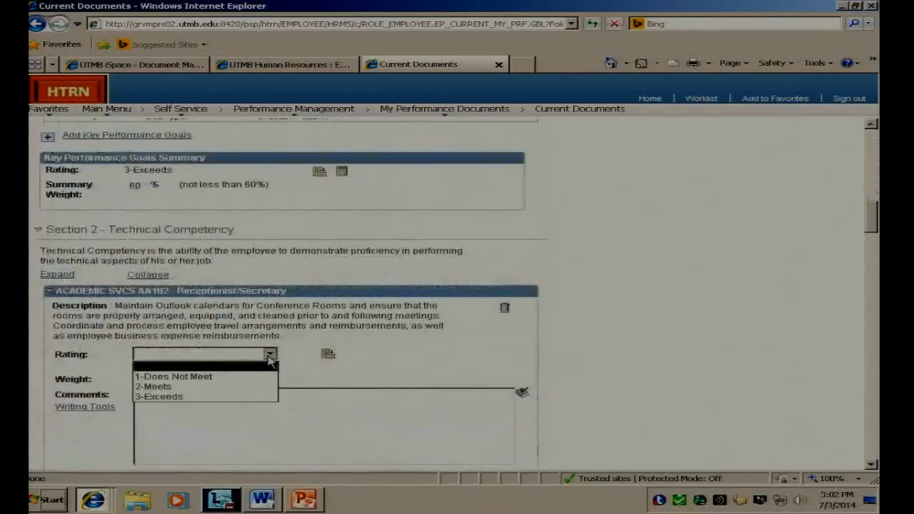
pyautogui.click(244, 396)
pyautogui.click(205, 430)
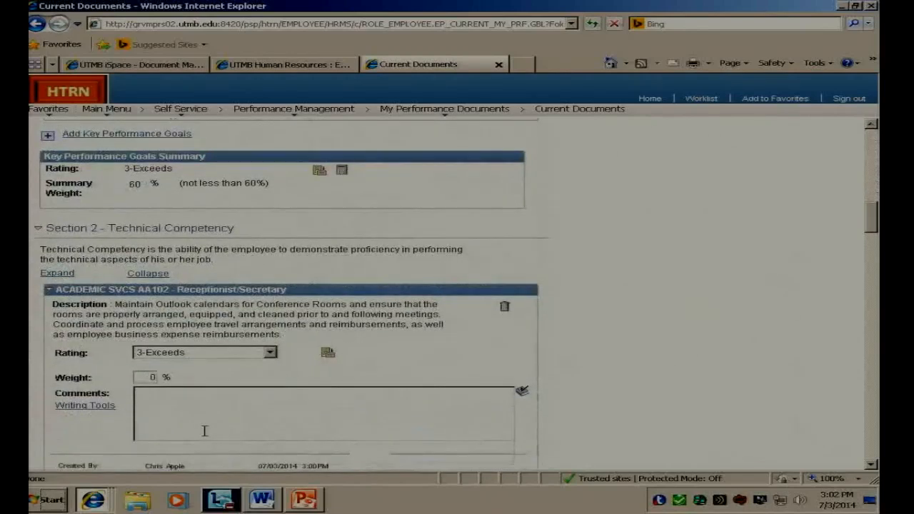
pyautogui.scroll(-1, 204, 430)
pyautogui.write('fhjfjfghj')
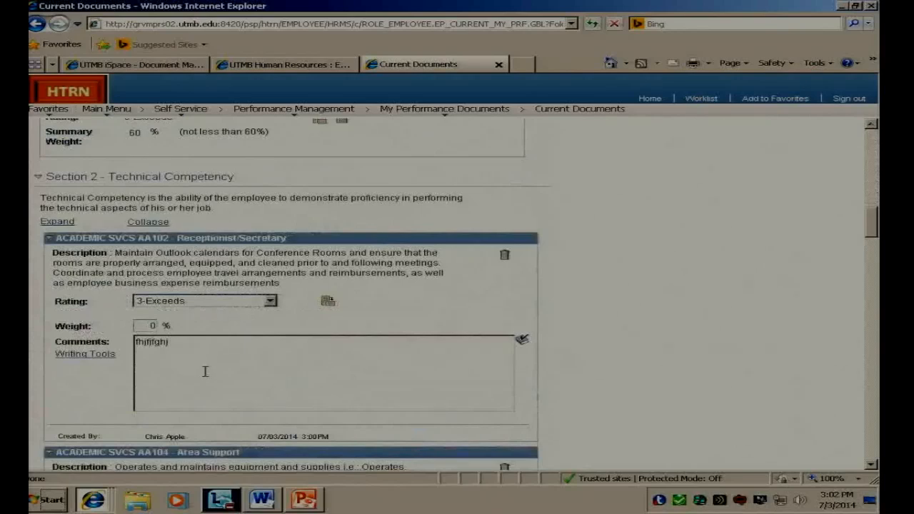
# Step: Rate "ACADEMIC SVCS AA104 - Area Support" in Section 2 as 2-Meets with the comment "fghjfjfjfjf"
pyautogui.scroll(-4, 208, 336)
pyautogui.click(208, 296)
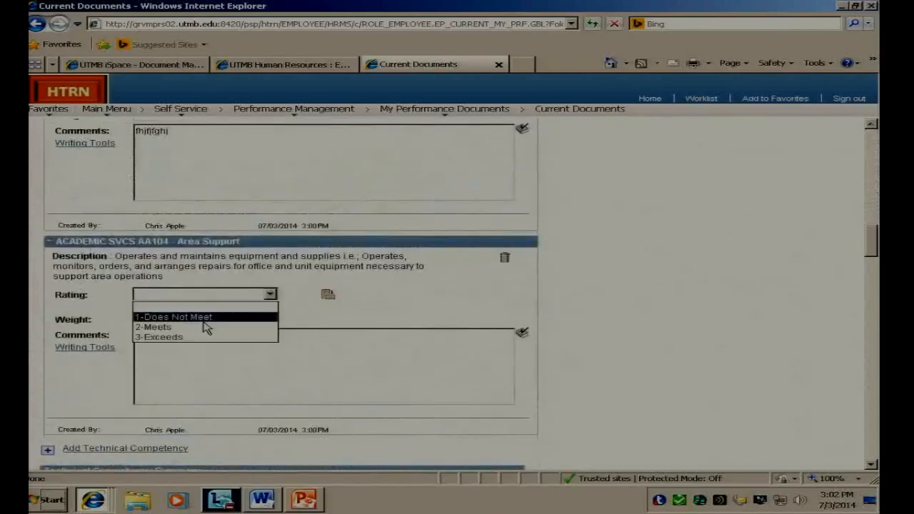
pyautogui.click(204, 325)
pyautogui.click(188, 365)
pyautogui.write('fghjhhhf')
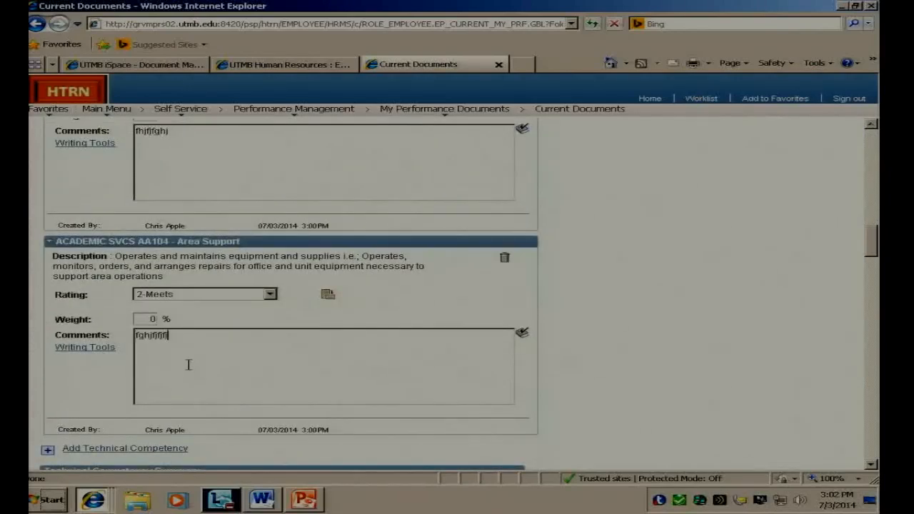
# Step: Calculate the Technical Competency Summary rating and review the individual Section 2 ratings it is based on
pyautogui.scroll(-2, 188, 366)
pyautogui.scroll(-2, 187, 366)
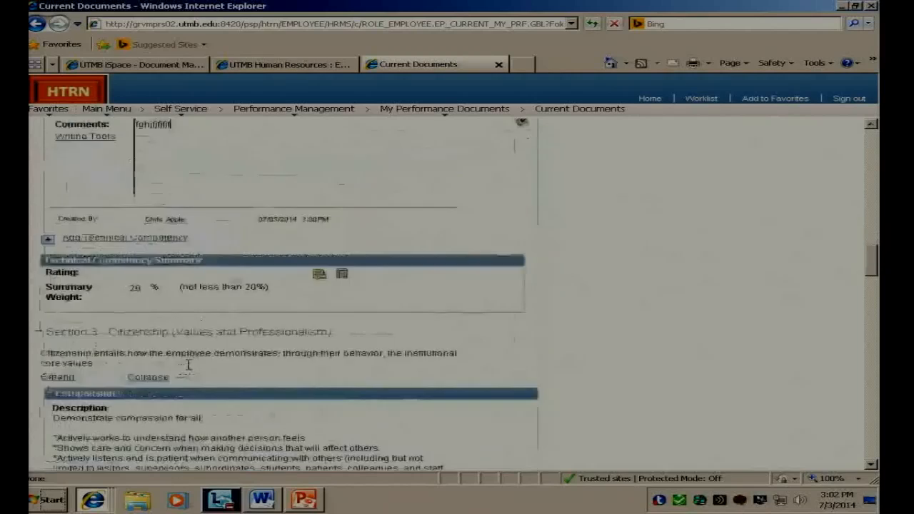
pyautogui.click(342, 275)
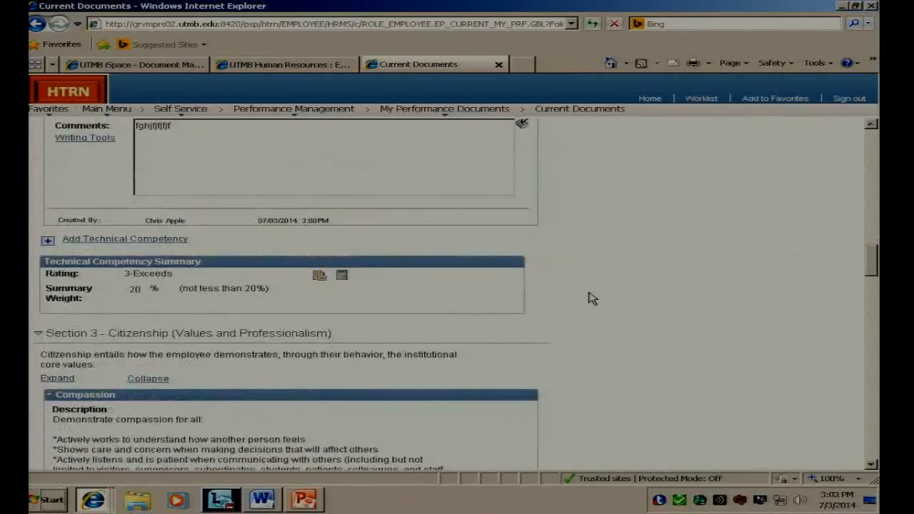
pyautogui.scroll(2, 591, 298)
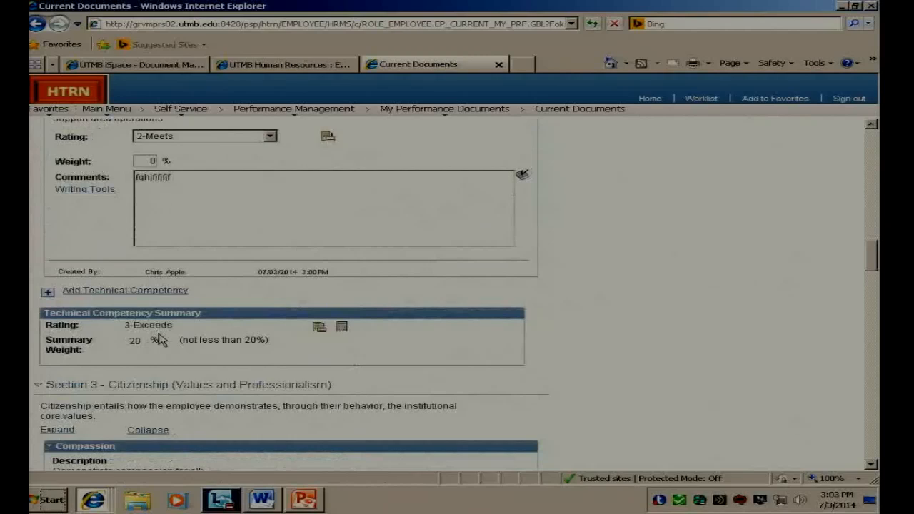
pyautogui.scroll(10, 556, 348)
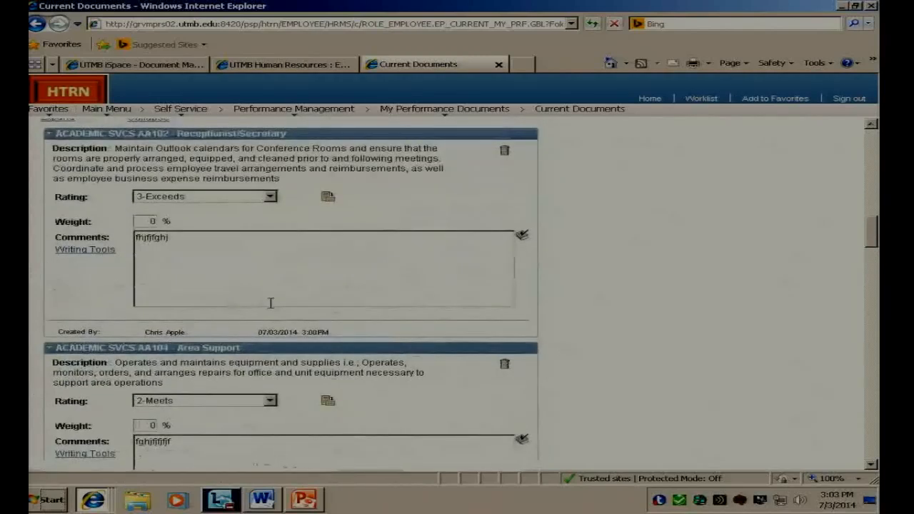
pyautogui.scroll(4, 270, 303)
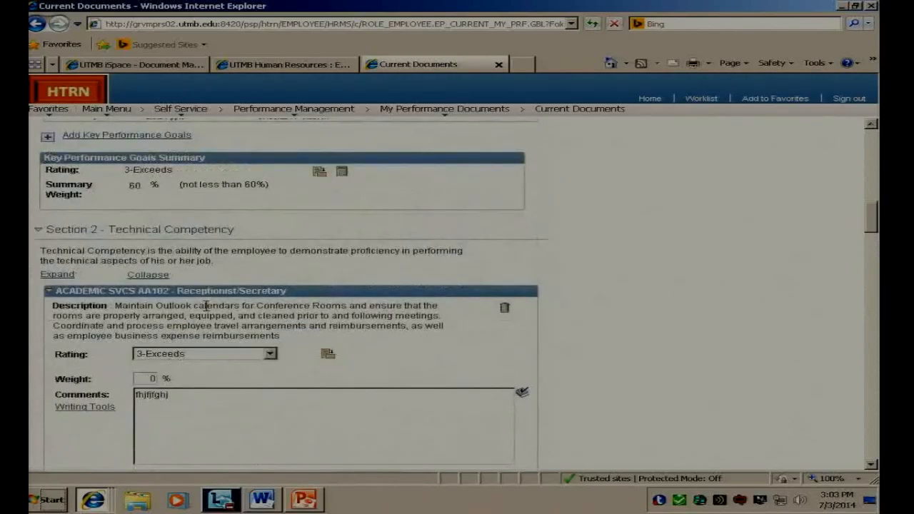
# Step: Rate the Compassion item in Section 3 - Citizenship as 2-Meets and enter the comment "bcncvbn"
pyautogui.scroll(-10, 771, 396)
pyautogui.scroll(-10, 770, 396)
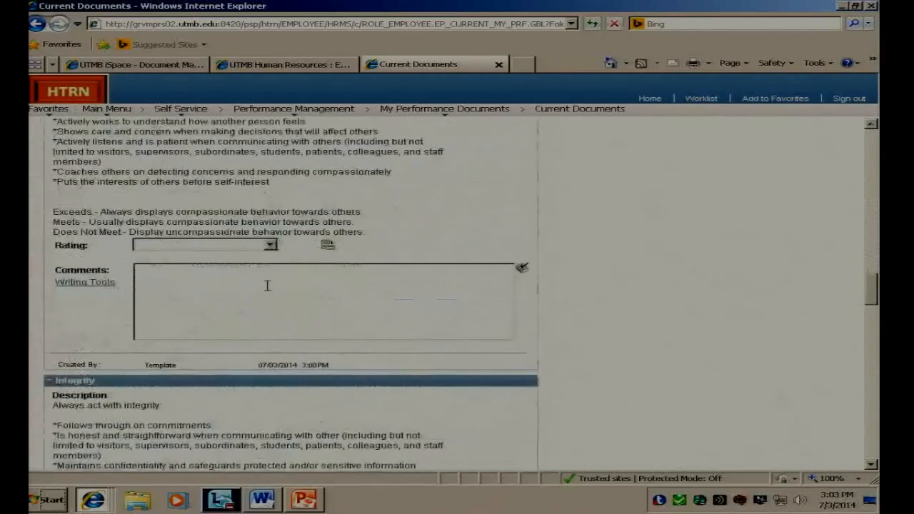
pyautogui.click(271, 245)
pyautogui.click(245, 277)
pyautogui.click(234, 308)
pyautogui.write('bcncvbn')
# Step: Rate the Integrity item in Section 3 as 2-Meets and enter a short placeholder comment
pyautogui.scroll(-5, 242, 328)
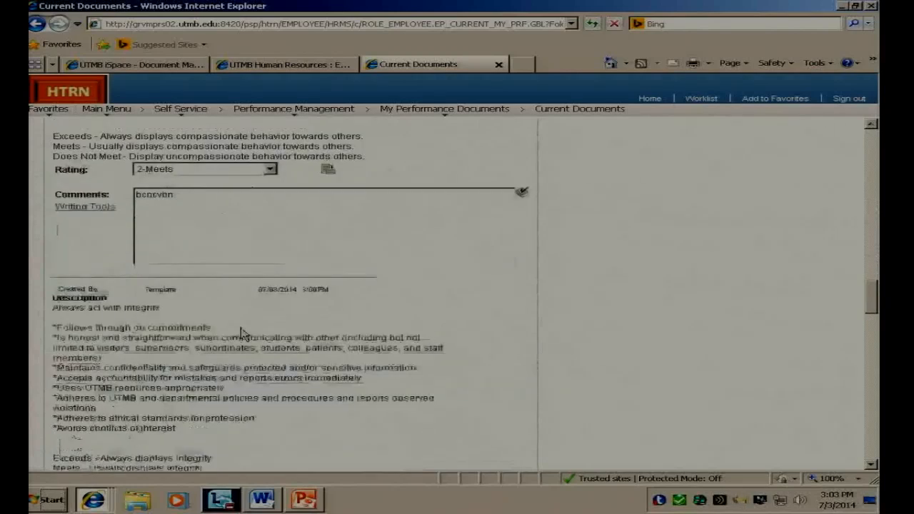
pyautogui.click(270, 378)
pyautogui.click(214, 410)
pyautogui.click(214, 419)
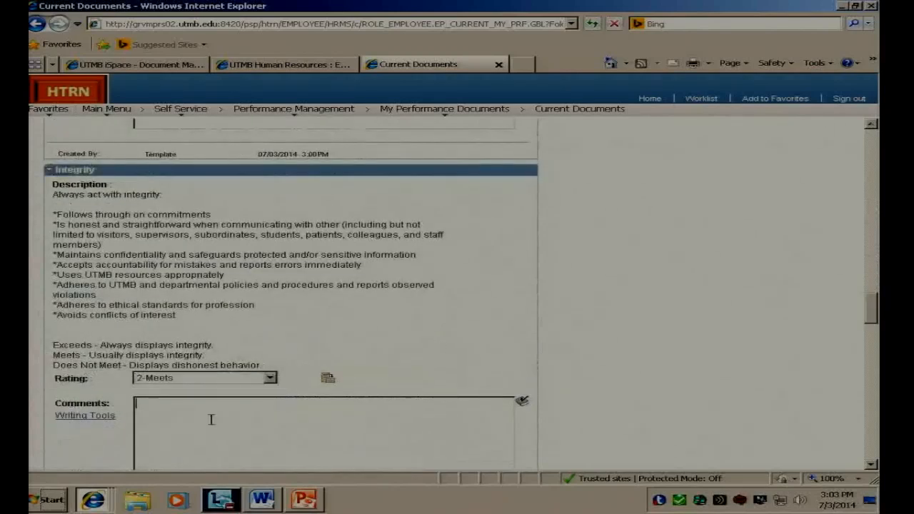
pyautogui.write('bnmgvb')
# Step: Rate the Respect item in Section 3 as 2-Meets and fill in a placeholder comment
pyautogui.scroll(-2, 212, 419)
pyautogui.scroll(-9, 212, 419)
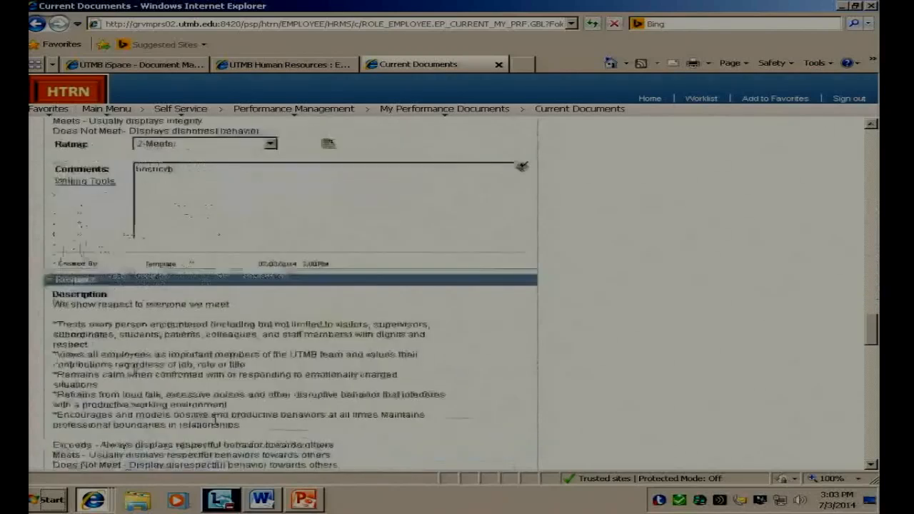
pyautogui.click(235, 344)
pyautogui.click(214, 376)
pyautogui.click(228, 393)
pyautogui.write('cxbncbnx')
# Step: Rate the Diversity and Inclusion item in Section 3 as 2-Meets with a placeholder comment
pyautogui.scroll(-1, 228, 393)
pyautogui.scroll(-8, 229, 393)
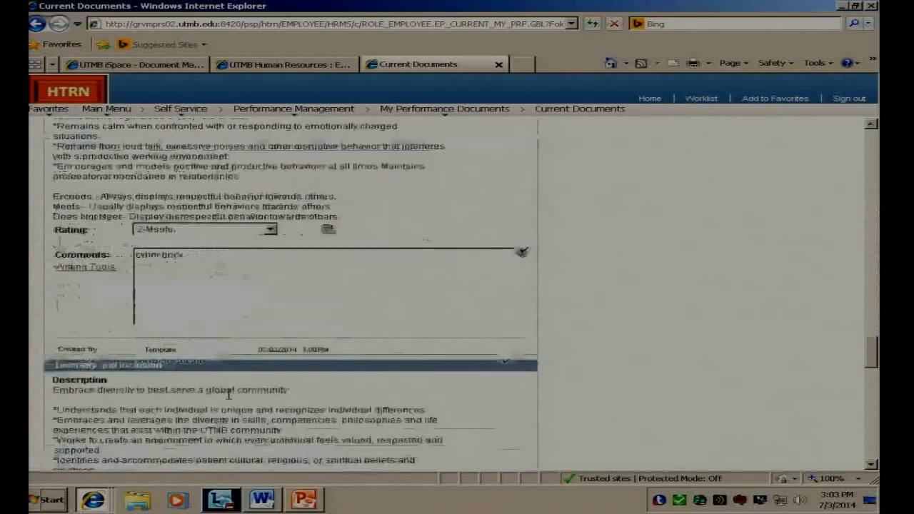
pyautogui.click(231, 331)
pyautogui.click(202, 370)
pyautogui.click(200, 377)
pyautogui.write('cvbncbncb')
# Step: Rate the Lifelong Learning item in Section 3 as 2-Meets and enter the comment "cvbcvbn"
pyautogui.scroll(-1, 207, 405)
pyautogui.scroll(-5, 207, 405)
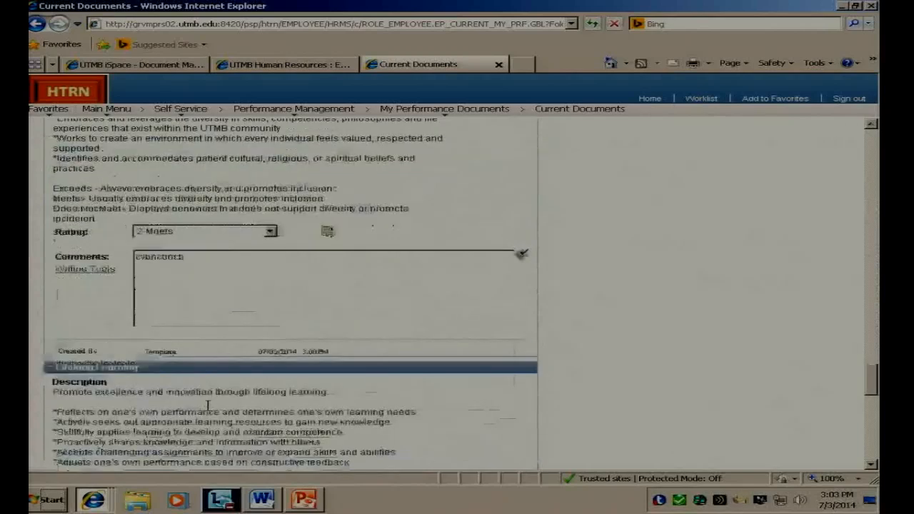
pyautogui.click(217, 308)
pyautogui.click(207, 338)
pyautogui.click(211, 367)
pyautogui.write('cvbcvbn')
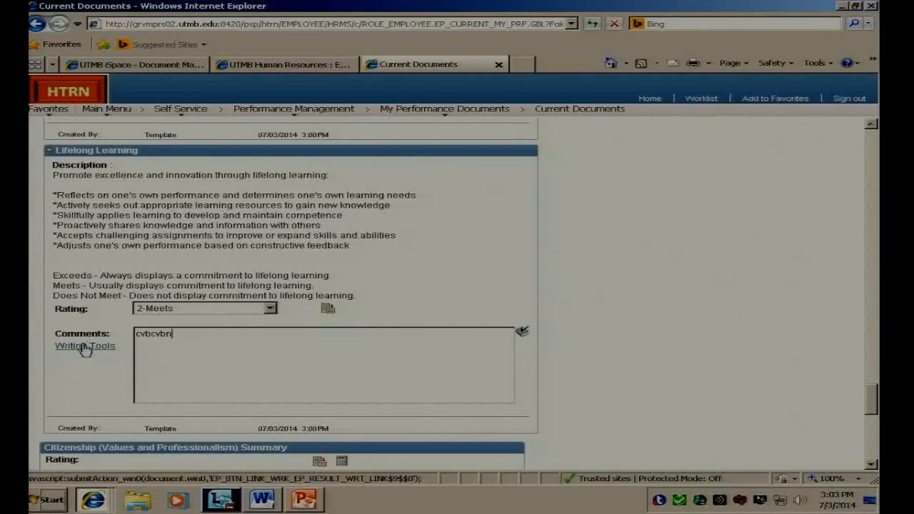
# Step: Enter the comment "cvbncbncbn" in the Citizenship Summary and "bvcbncvbncbncnncn" in the Section 5 Overall Summary
pyautogui.scroll(-2, 108, 379)
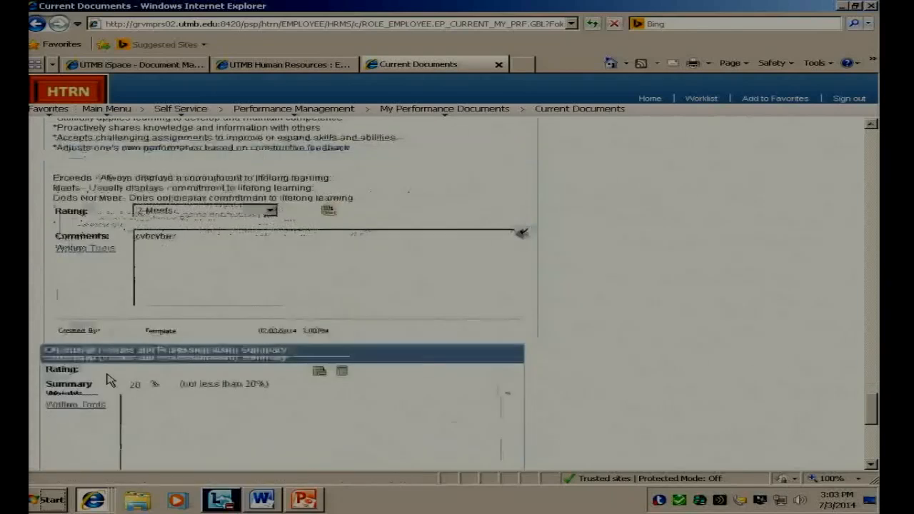
pyautogui.scroll(-3, 109, 379)
pyautogui.scroll(-1, 108, 378)
pyautogui.click(180, 204)
pyautogui.write('cvbncbncbn')
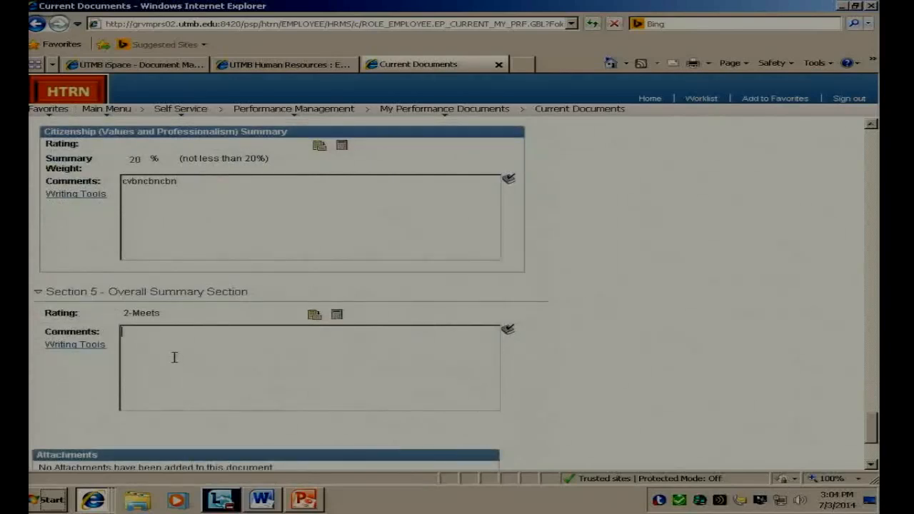
pyautogui.write('bvcbncvbncbncnncn')
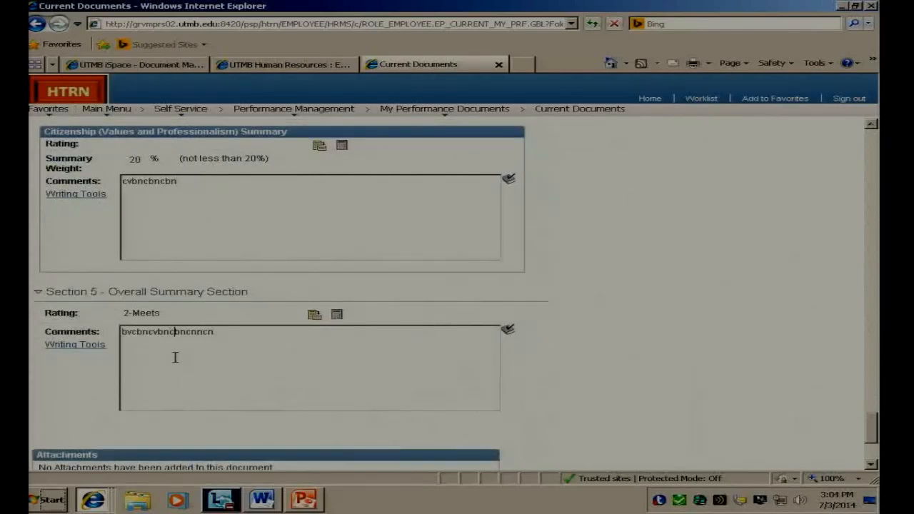
# Step: Calculate the overall rating in the Section 5 Overall Summary and save the self-evaluation
pyautogui.click(337, 316)
pyautogui.scroll(-3, 180, 382)
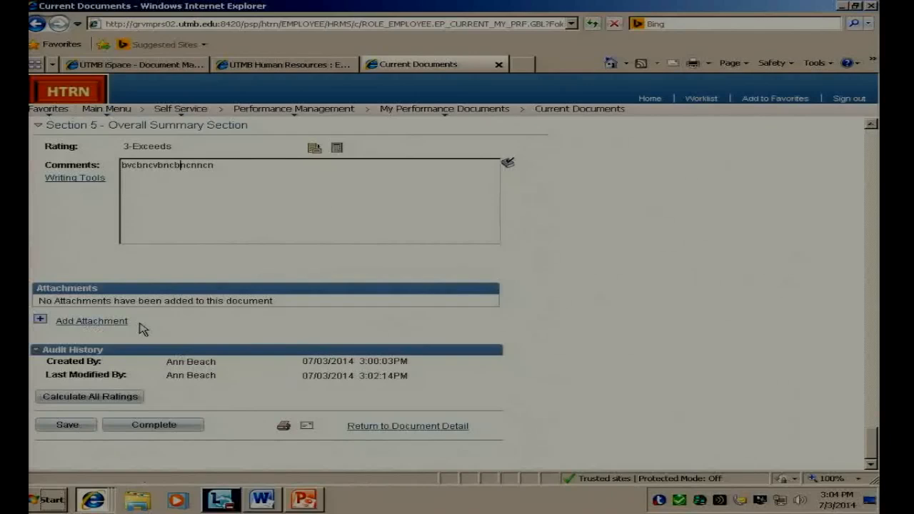
pyautogui.click(71, 426)
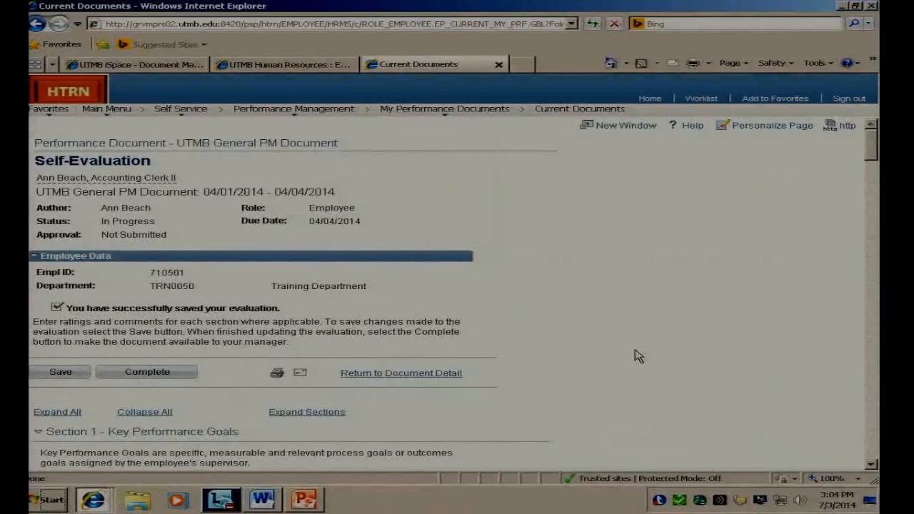
# Step: Mark the self-evaluation as complete, finalize it for manager review and acknowledge the confirmation
pyautogui.click(156, 374)
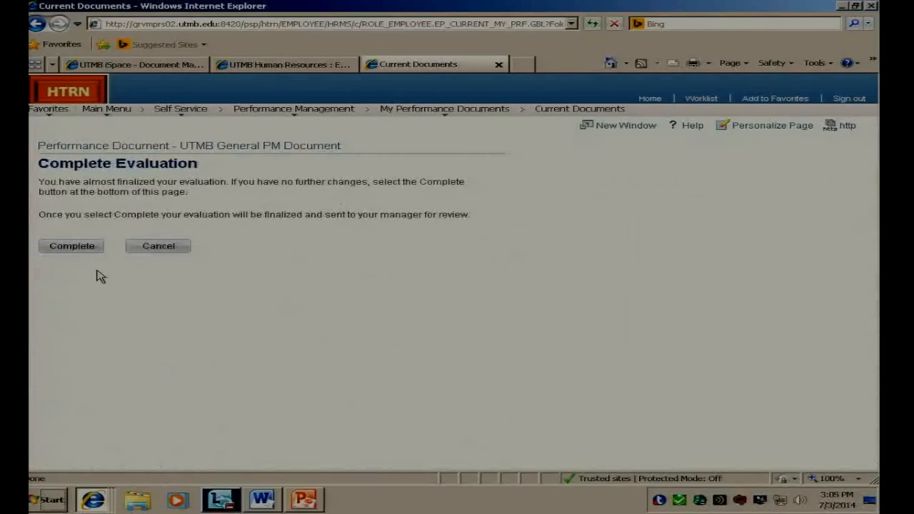
pyautogui.click(90, 249)
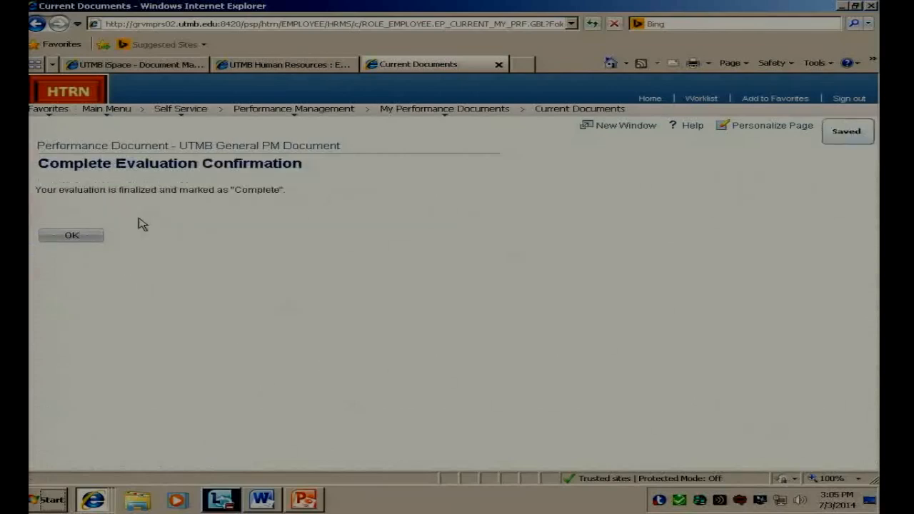
pyautogui.click(100, 237)
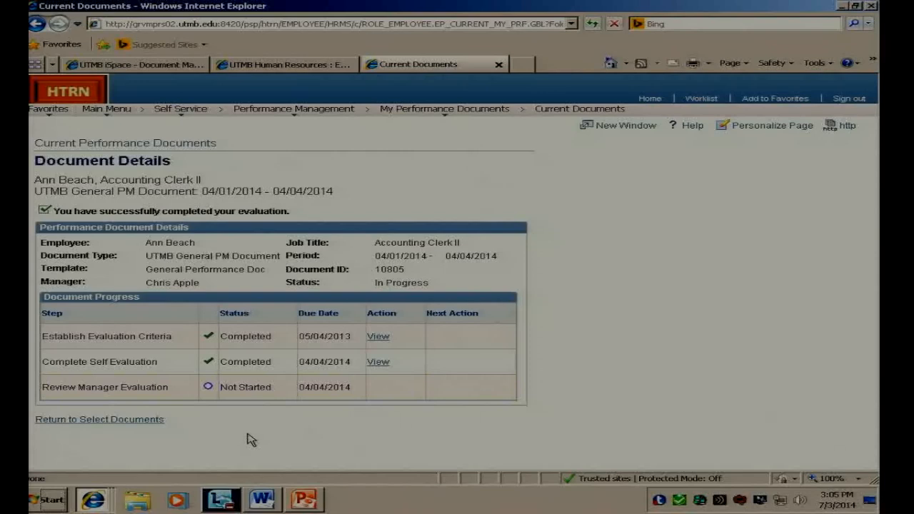
# Step: Open the manager evaluation of the 03/01/2014 - 03/07/2014 performance document and expand all its sections
pyautogui.click(99, 421)
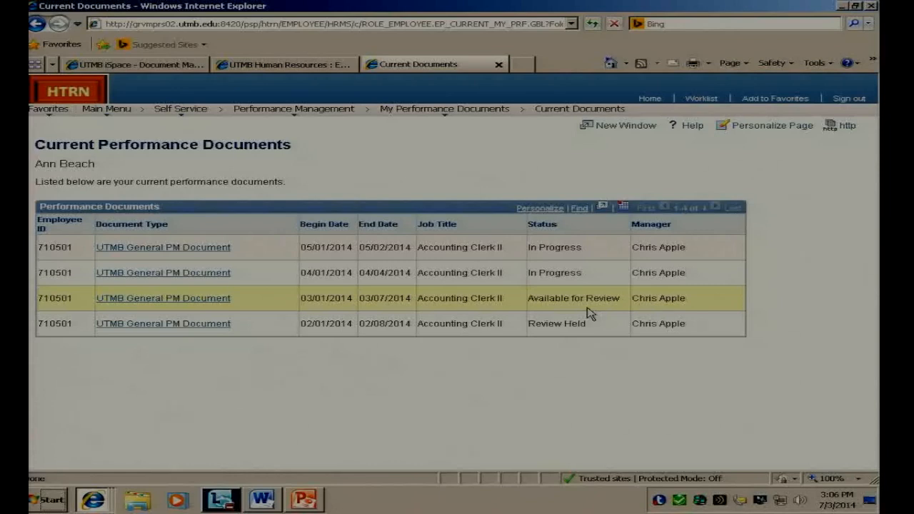
pyautogui.click(223, 300)
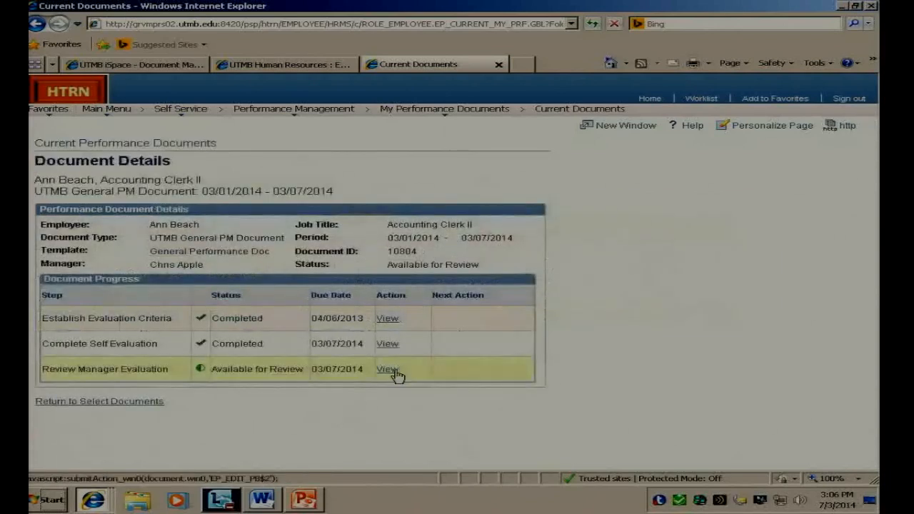
pyautogui.click(389, 370)
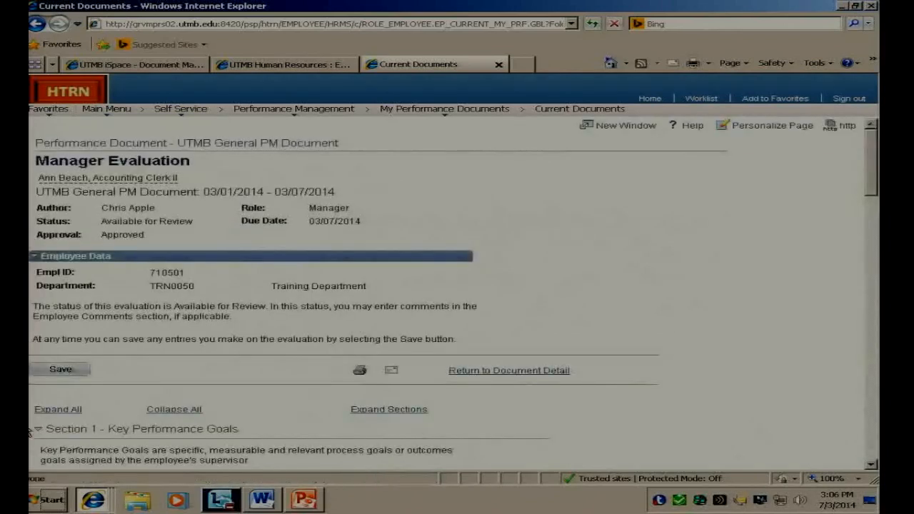
pyautogui.click(57, 409)
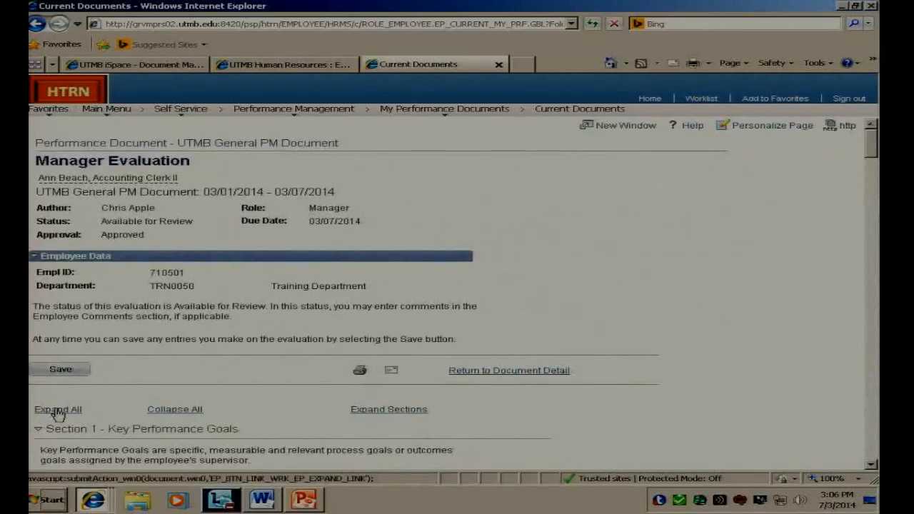
# Step: Review the manager's ratings and comments in Sections 1 through 5, down to the Employee Comments Section
pyautogui.scroll(-2, 782, 384)
pyautogui.scroll(-6, 783, 384)
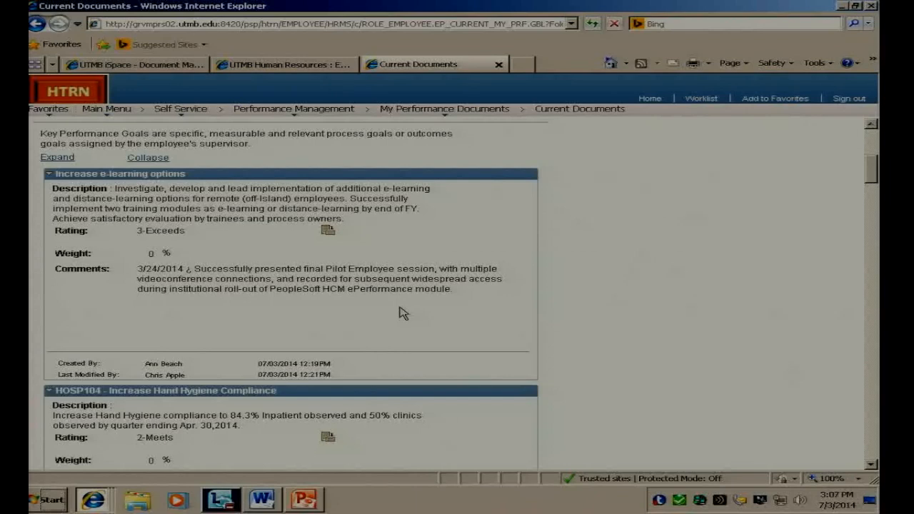
pyautogui.scroll(-3, 402, 312)
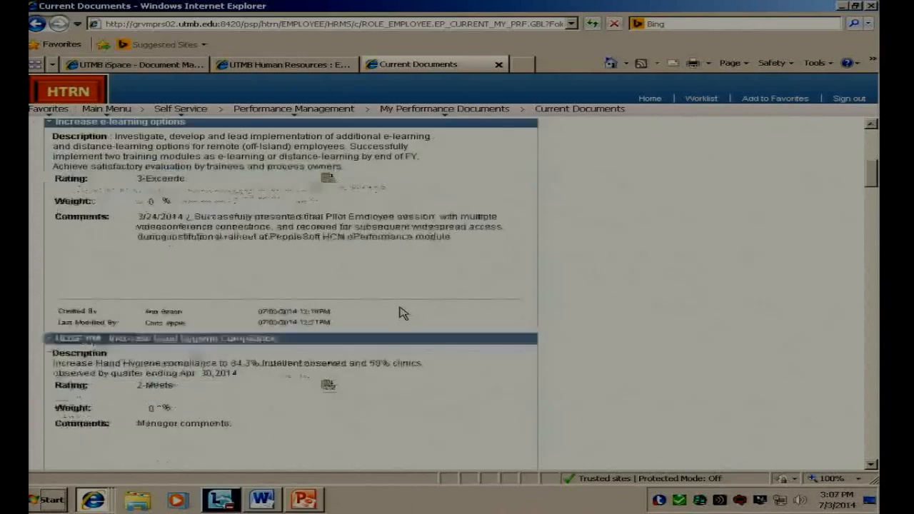
pyautogui.scroll(-4, 207, 334)
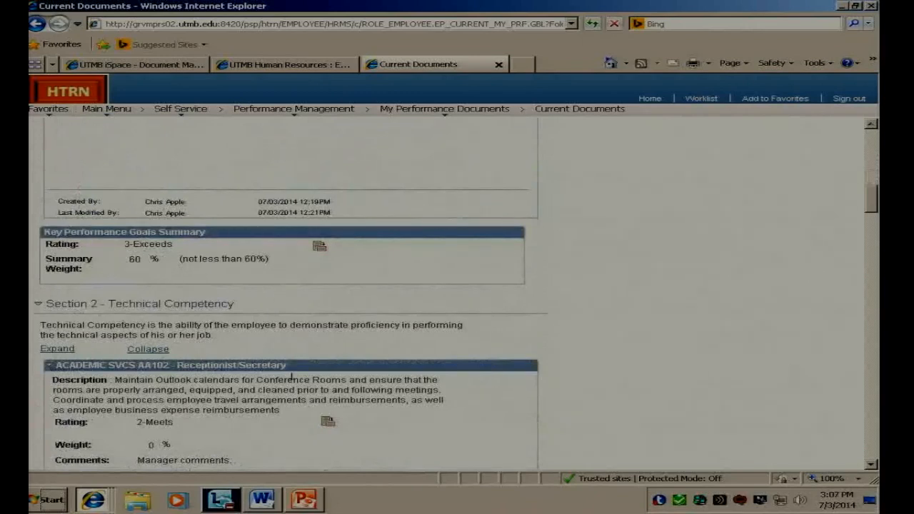
pyautogui.scroll(-4, 289, 387)
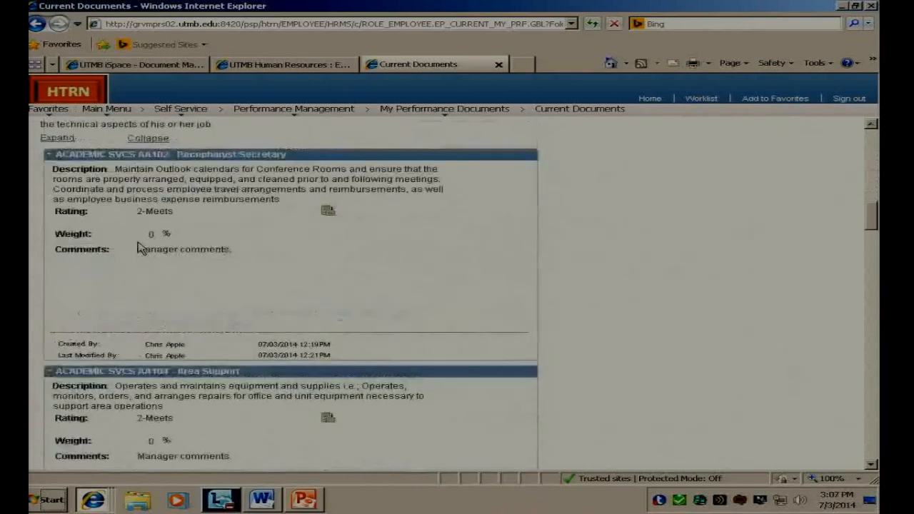
pyautogui.scroll(-1, 194, 316)
pyautogui.scroll(-3, 195, 316)
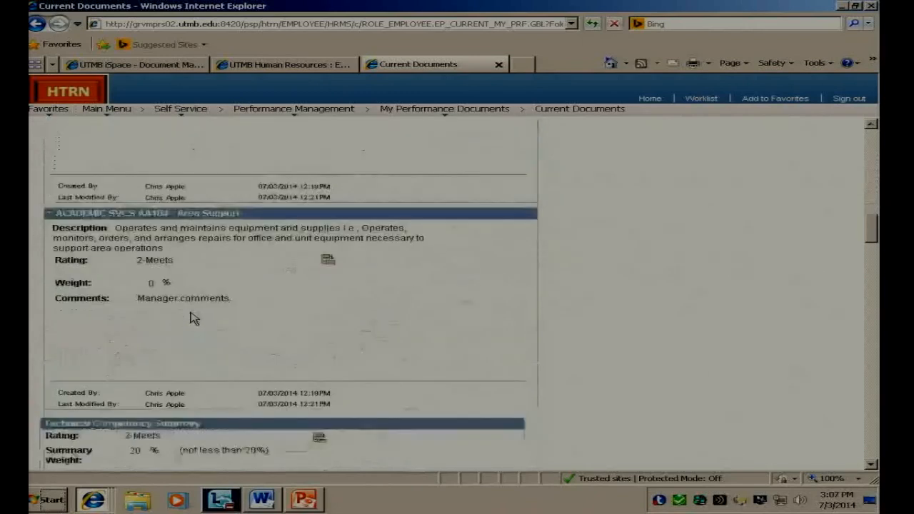
pyautogui.scroll(-1, 200, 320)
pyautogui.scroll(-1, 200, 320)
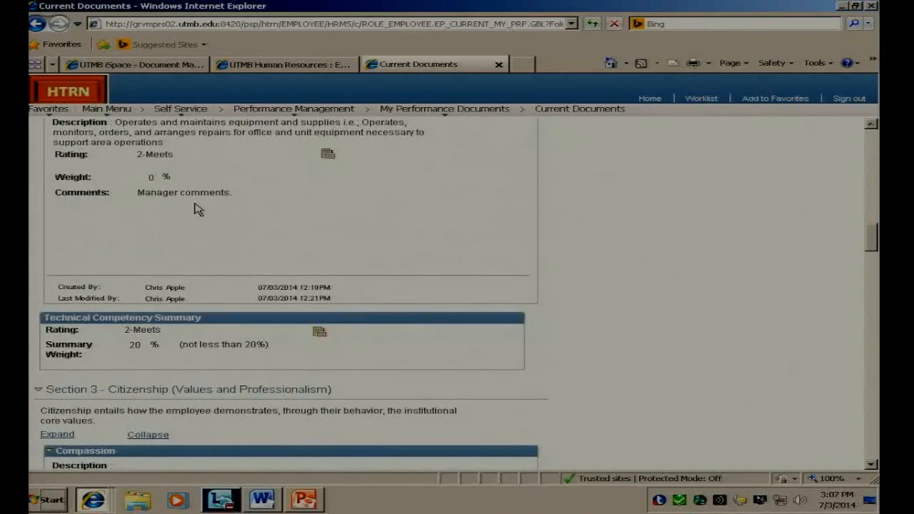
pyautogui.scroll(-3, 238, 243)
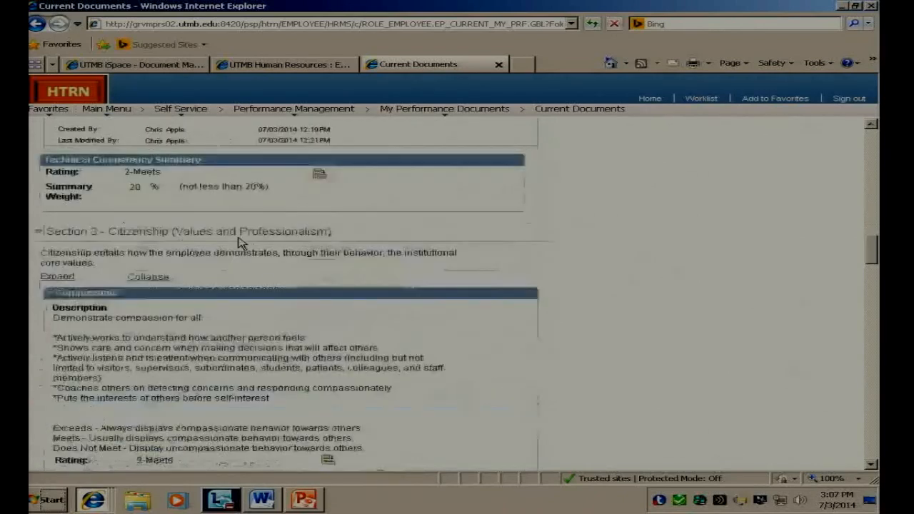
pyautogui.scroll(-6, 238, 242)
pyautogui.scroll(-7, 234, 308)
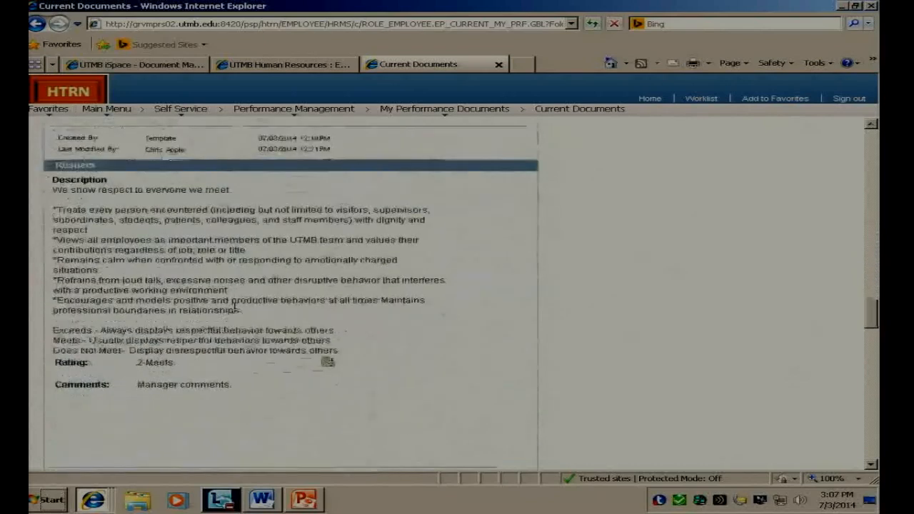
pyautogui.scroll(-2, 236, 310)
pyautogui.scroll(-6, 238, 315)
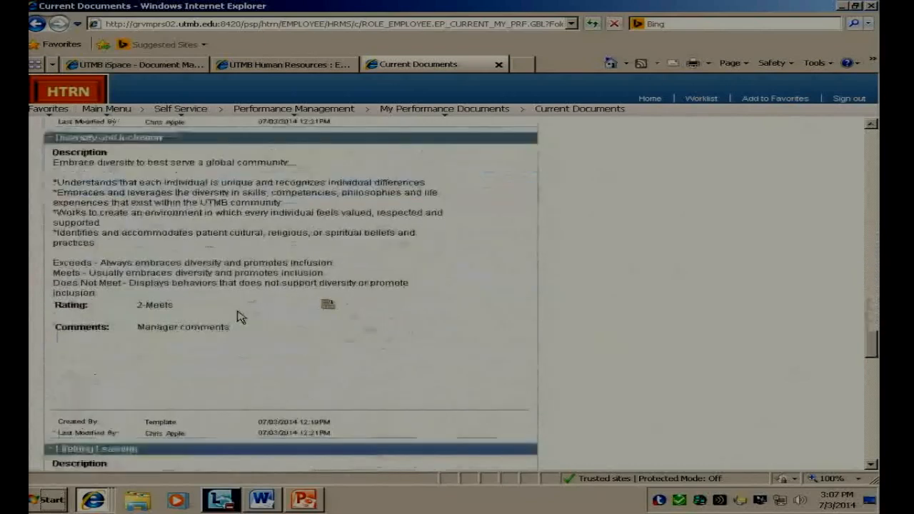
pyautogui.scroll(-10, 240, 316)
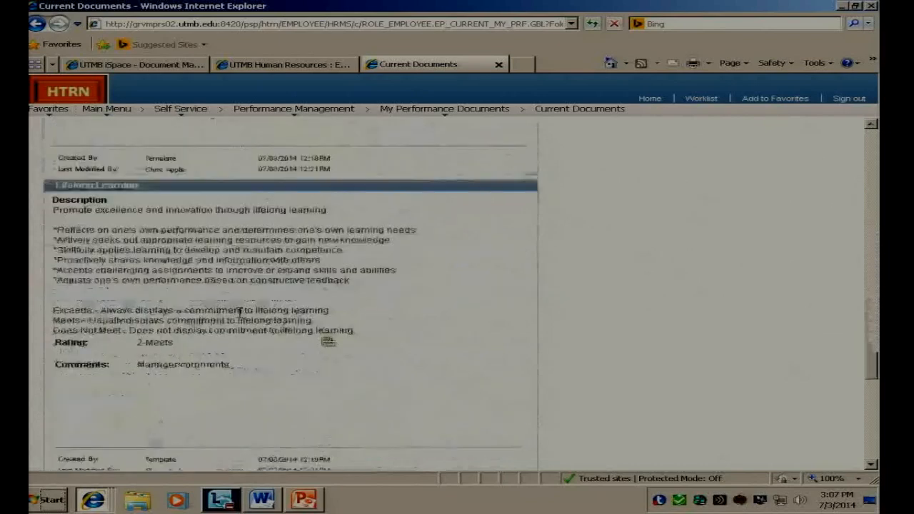
pyautogui.scroll(-4, 241, 318)
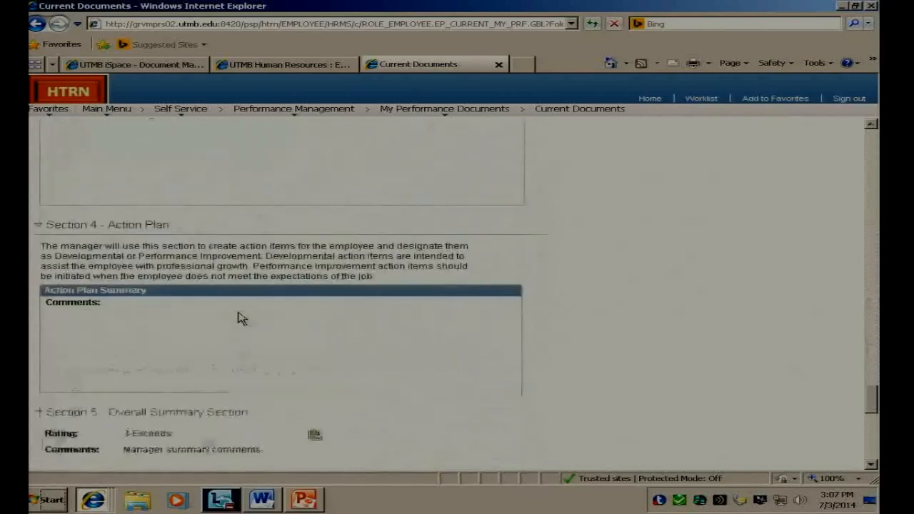
pyautogui.scroll(-4, 235, 392)
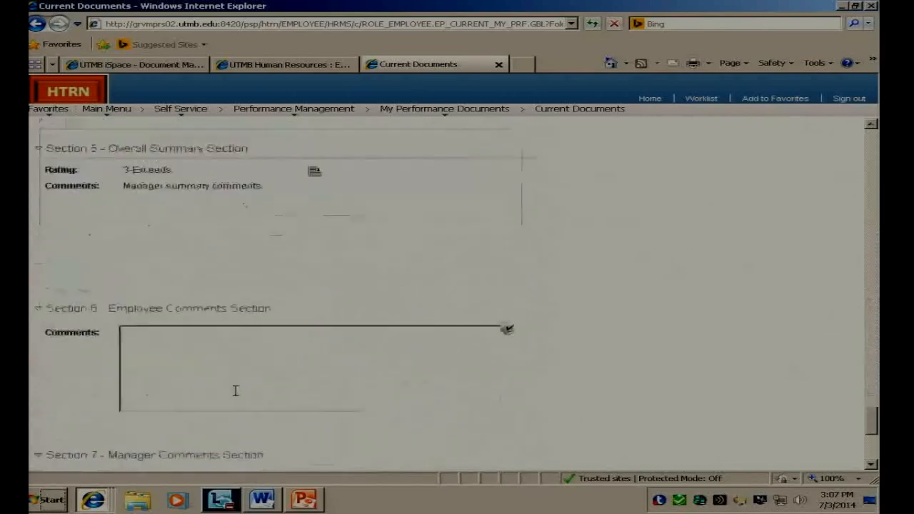
# Step: Enter the comment "dfghdhdhdfghdfghdfgh" in the Section 6 Employee Comments and save the evaluation
pyautogui.click(235, 354)
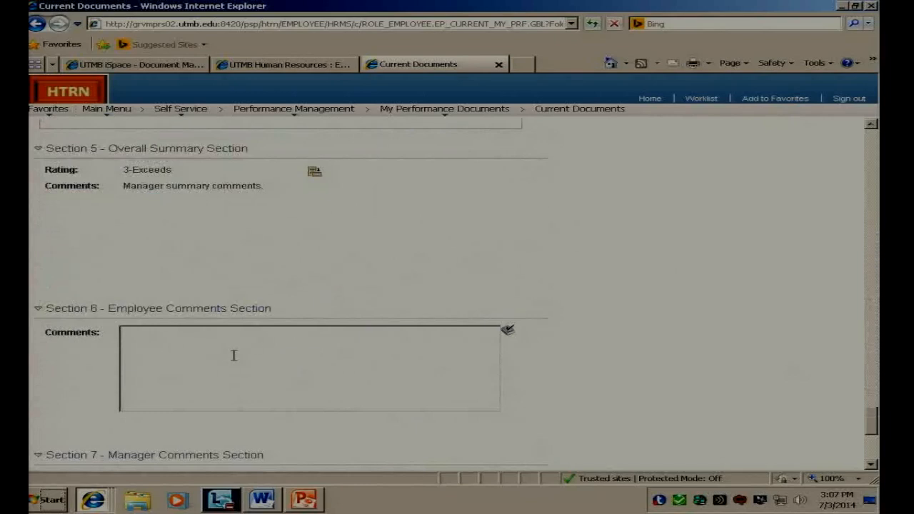
pyautogui.write('dfghdhdhdfghdfghdfgh')
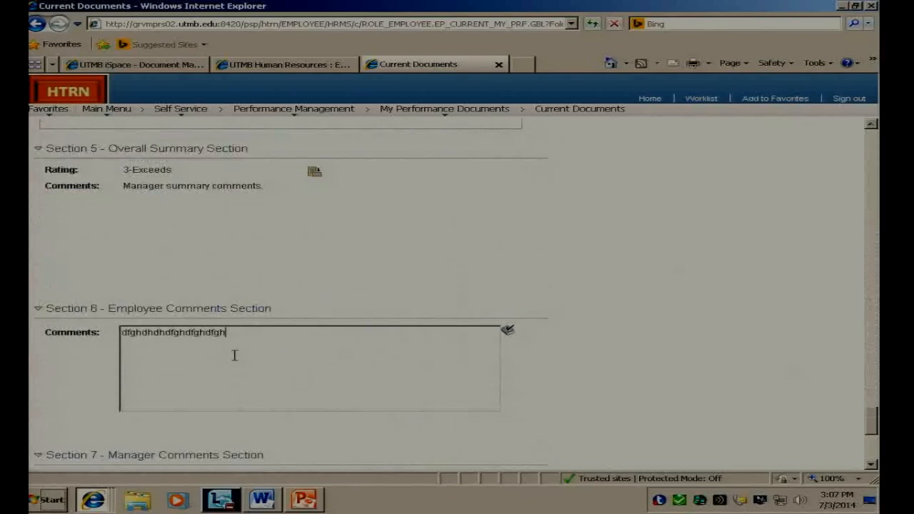
pyautogui.scroll(-1, 233, 354)
pyautogui.scroll(-2, 233, 355)
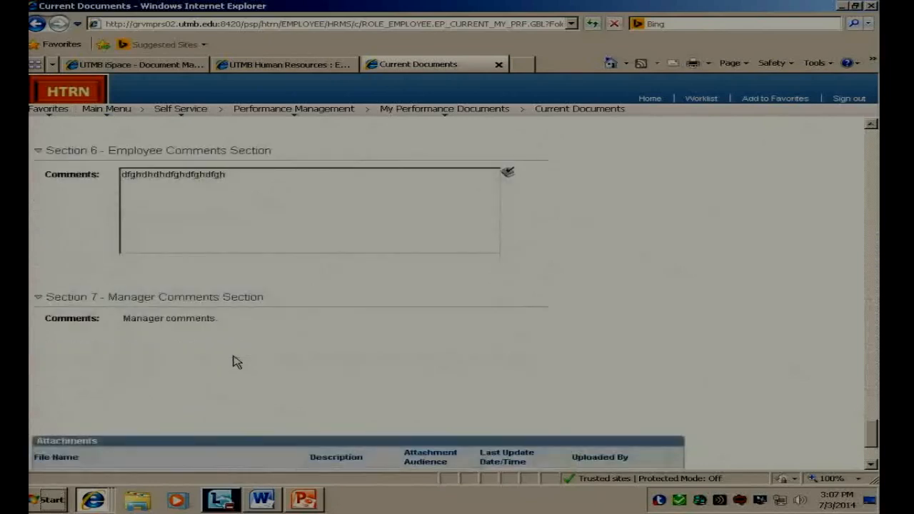
pyautogui.scroll(-1, 234, 362)
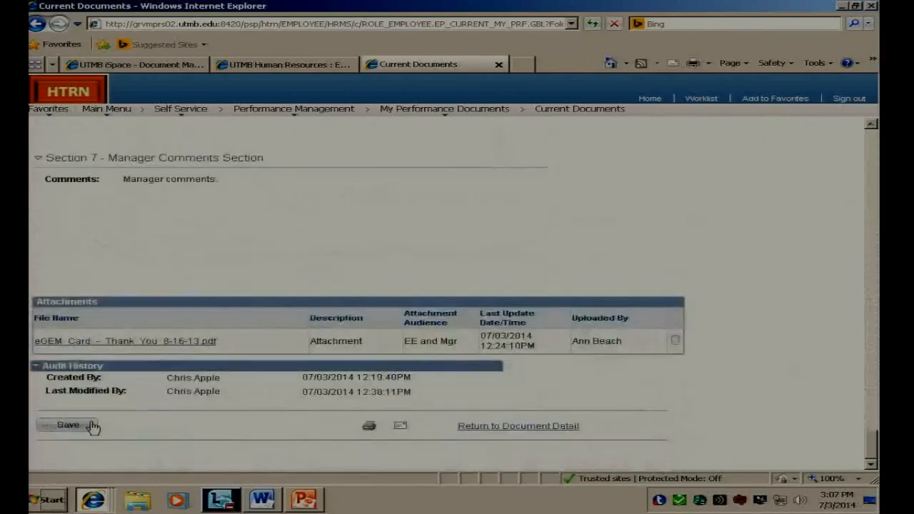
pyautogui.click(89, 426)
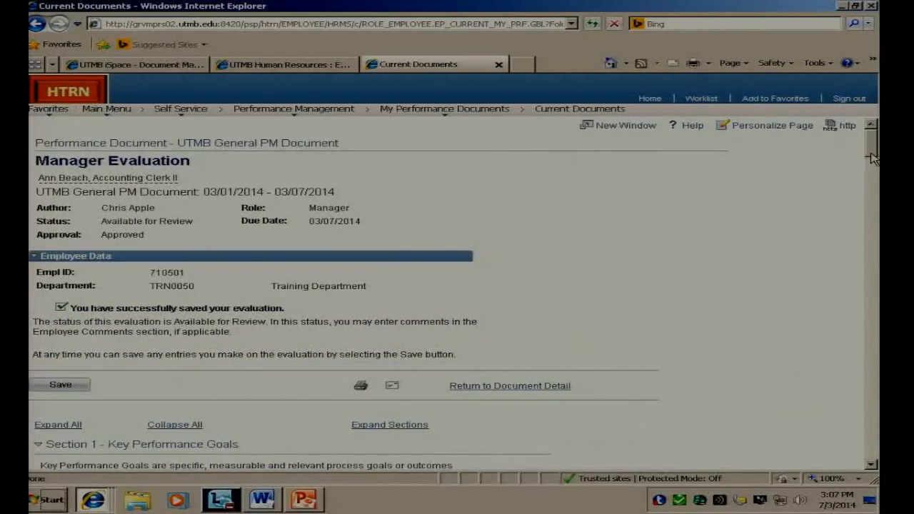
# Step: Save the manager evaluation again from the end of the document and return to the list of current performance documents
pyautogui.moveTo(872, 159); pyautogui.dragTo(872, 450)
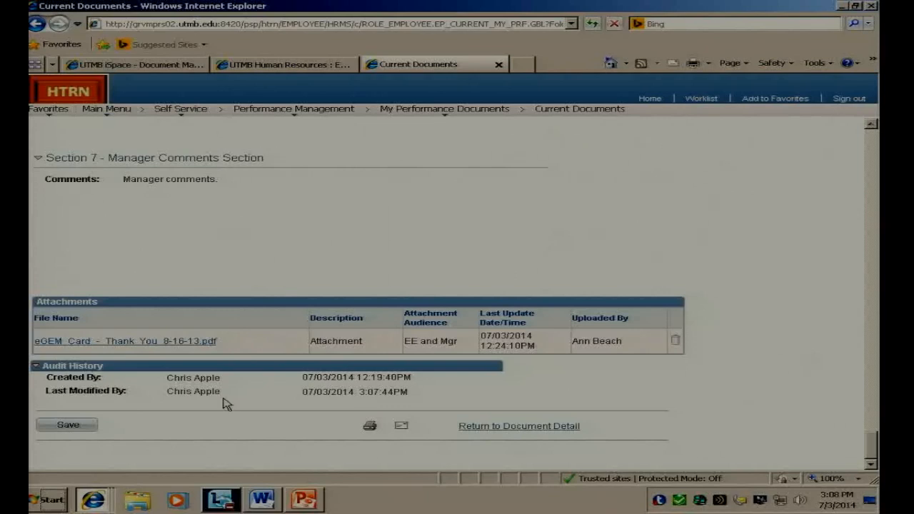
pyautogui.click(91, 428)
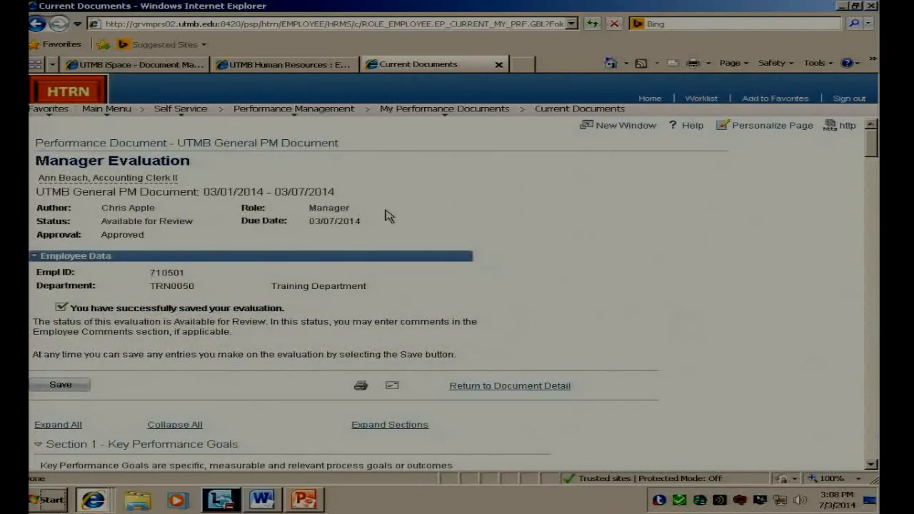
pyautogui.click(525, 387)
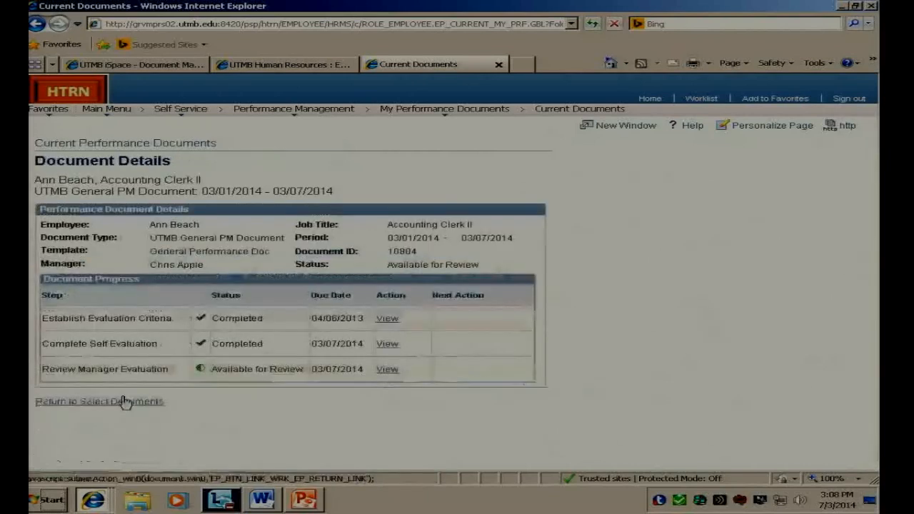
pyautogui.click(133, 402)
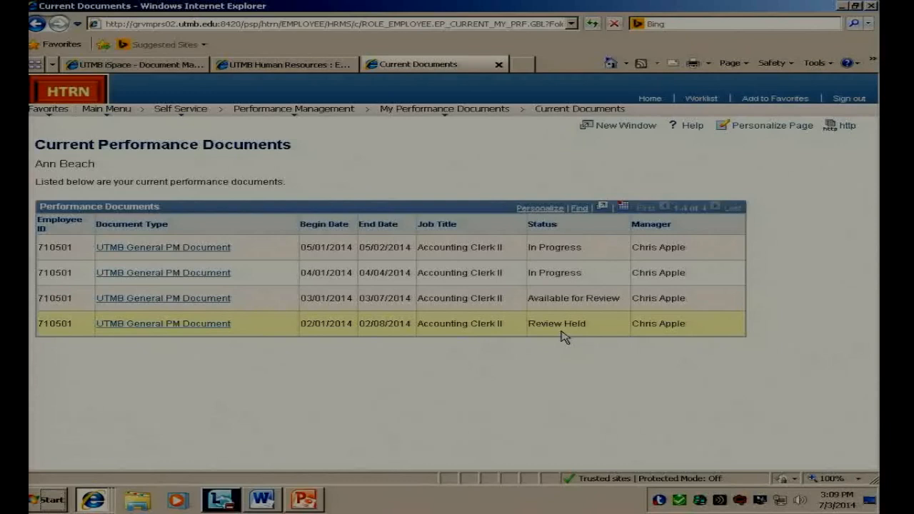
# Step: Open the 02/01/2014 - 02/08/2014 manager evaluation for acknowledgement and expand all its sections
pyautogui.click(205, 325)
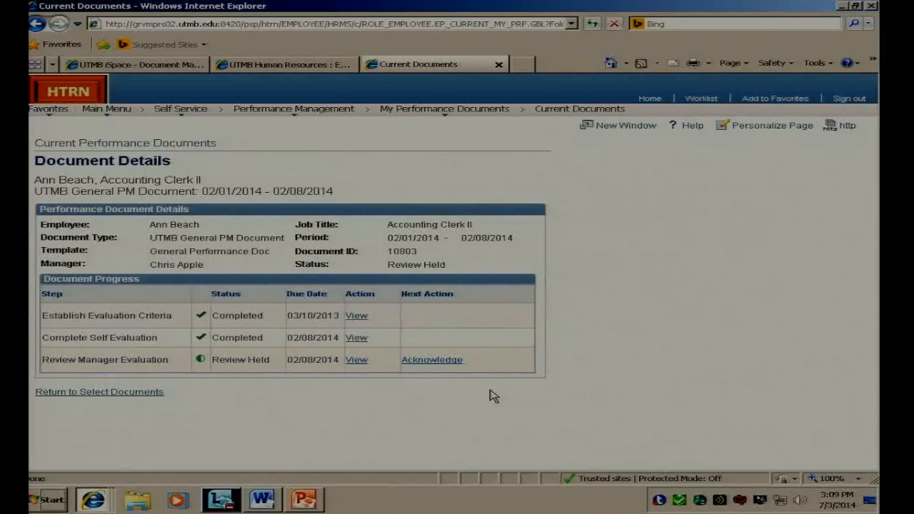
pyautogui.click(432, 361)
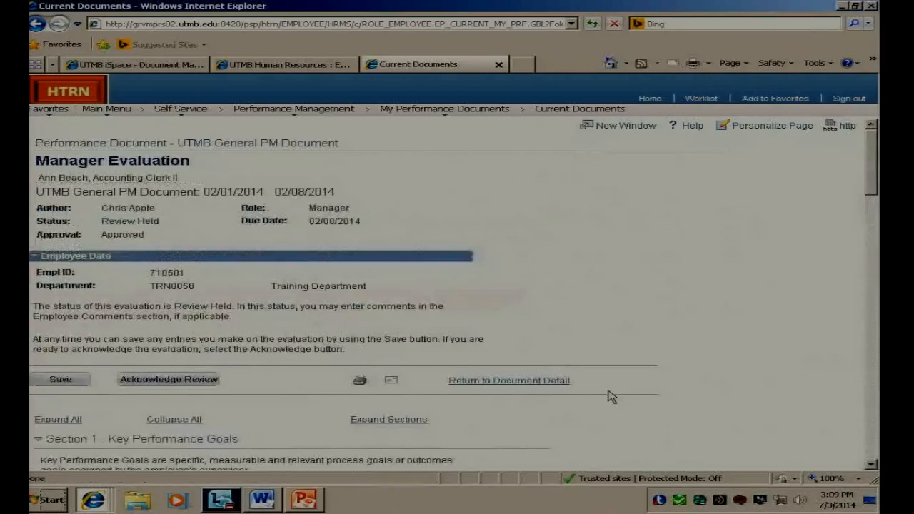
pyautogui.scroll(-3, 696, 384)
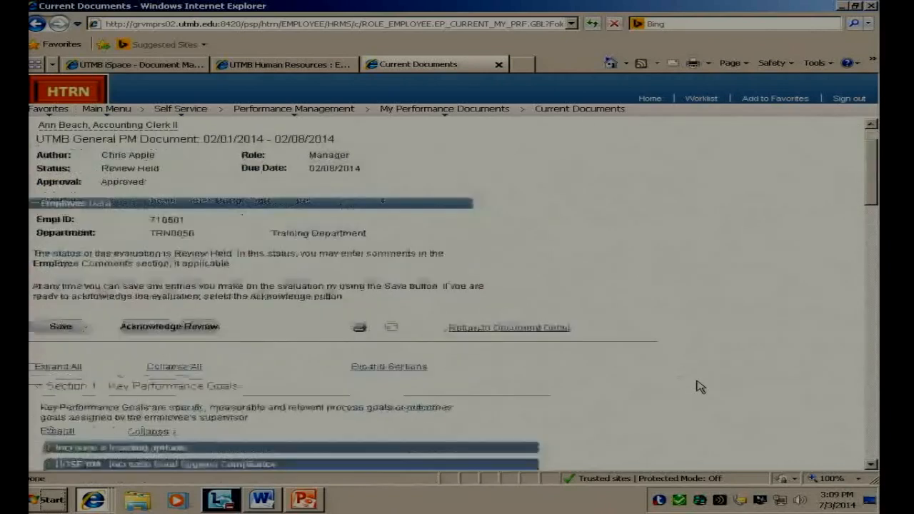
pyautogui.click(70, 315)
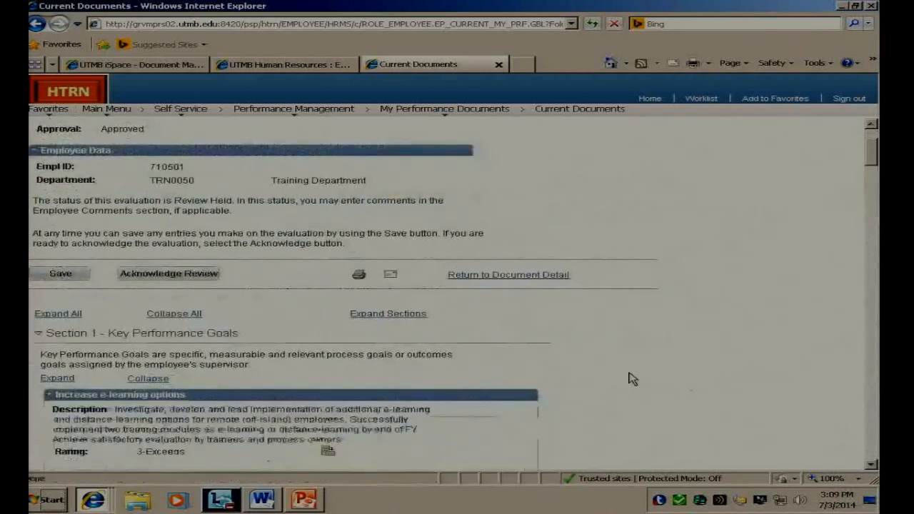
# Step: Enter the comment "xcvbxcvbxbxcbxcbxcb" in the Section 6 Employee Comments of the 02/01/2014 - 02/08/2014 manager evaluation and save it
pyautogui.scroll(-9, 686, 400)
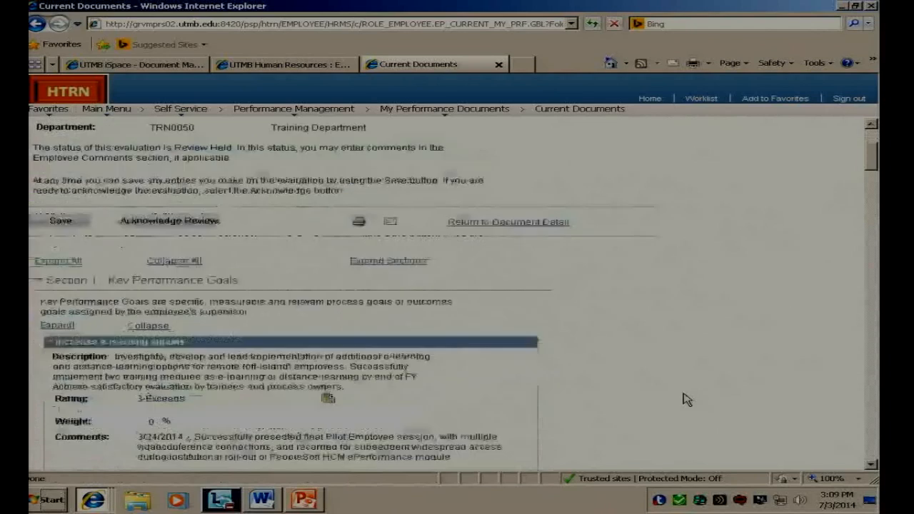
pyautogui.scroll(-5, 685, 400)
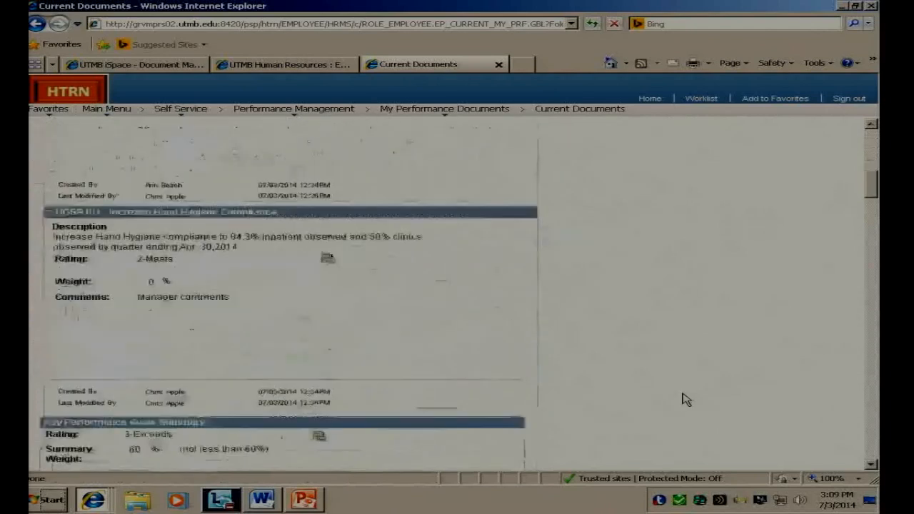
pyautogui.scroll(-20, 682, 400)
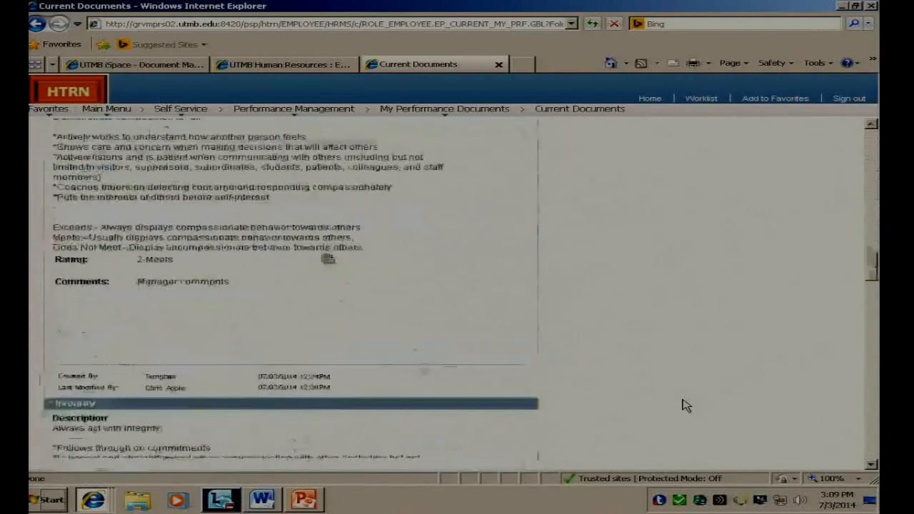
pyautogui.scroll(-20, 683, 407)
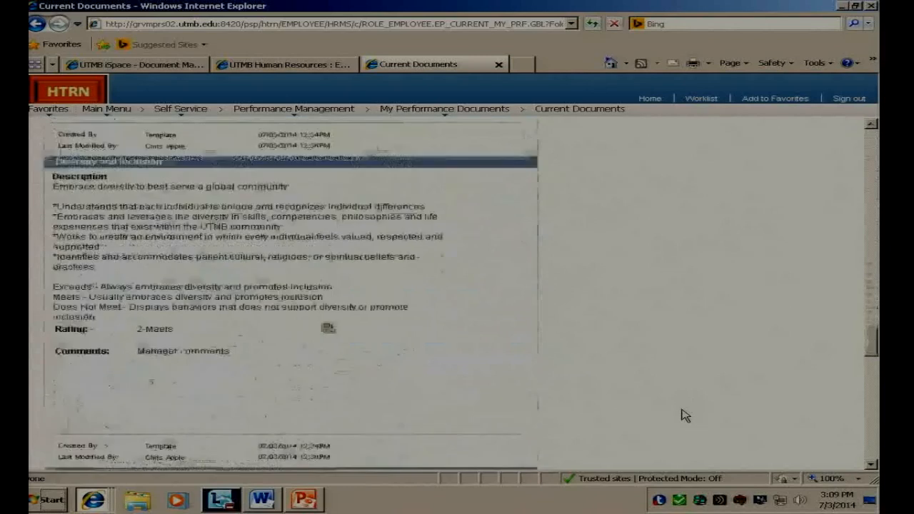
pyautogui.scroll(-10, 683, 421)
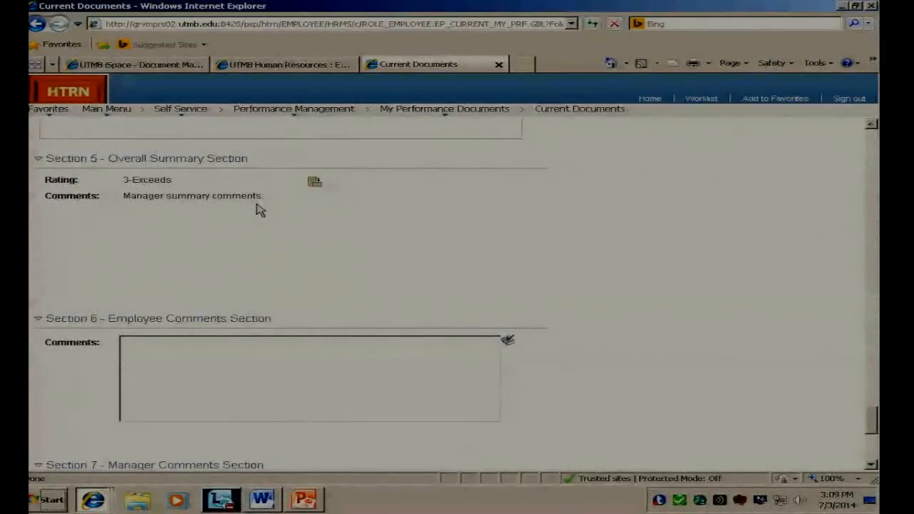
pyautogui.click(139, 364)
pyautogui.write('xcvbxcvbxbxcbxcbxcb')
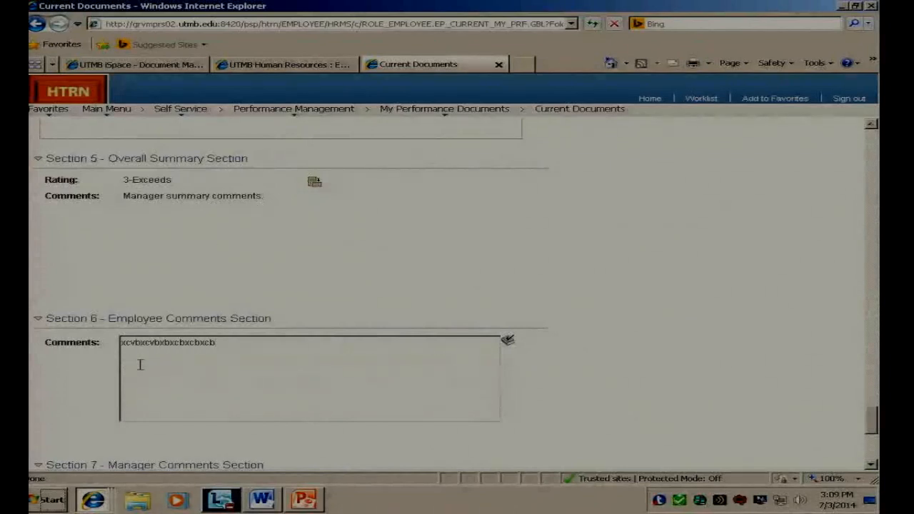
pyautogui.scroll(-5, 190, 406)
pyautogui.click(75, 425)
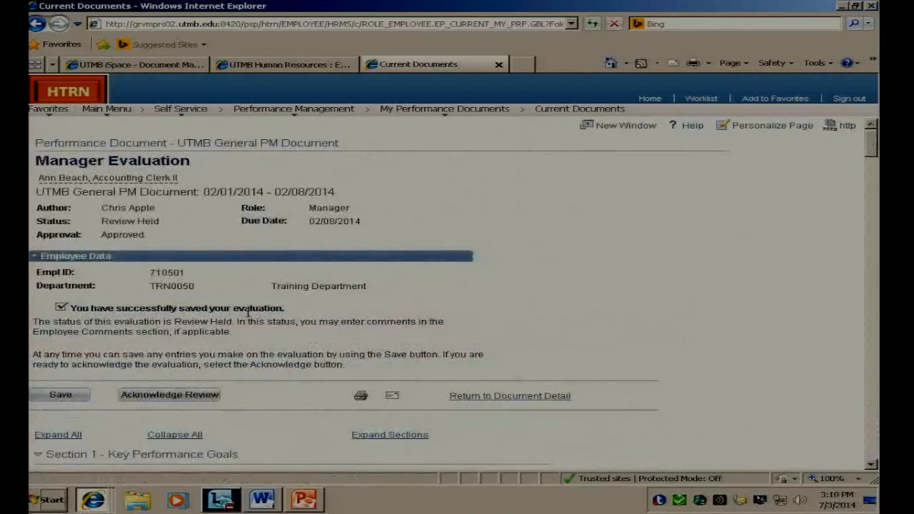
# Step: Acknowledge the manager evaluation review and confirm it, return to the list of current performance documents, and sign out
pyautogui.click(212, 398)
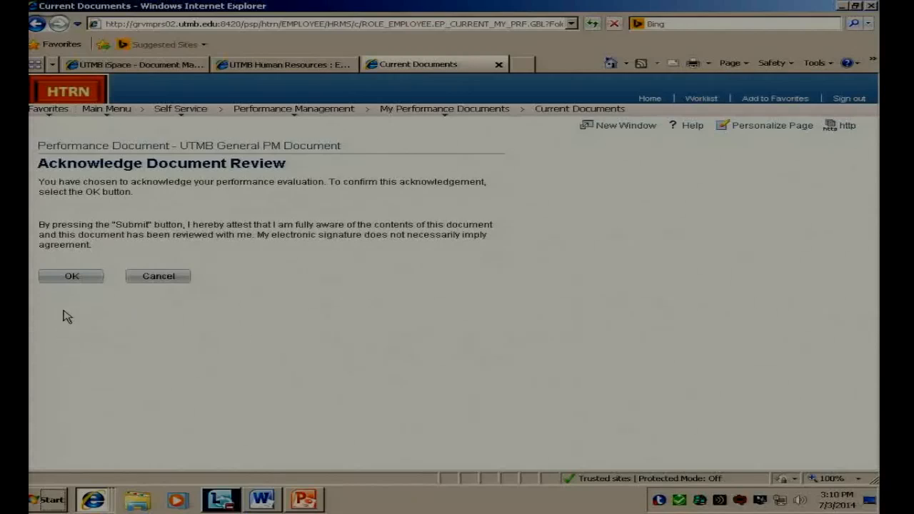
pyautogui.click(79, 278)
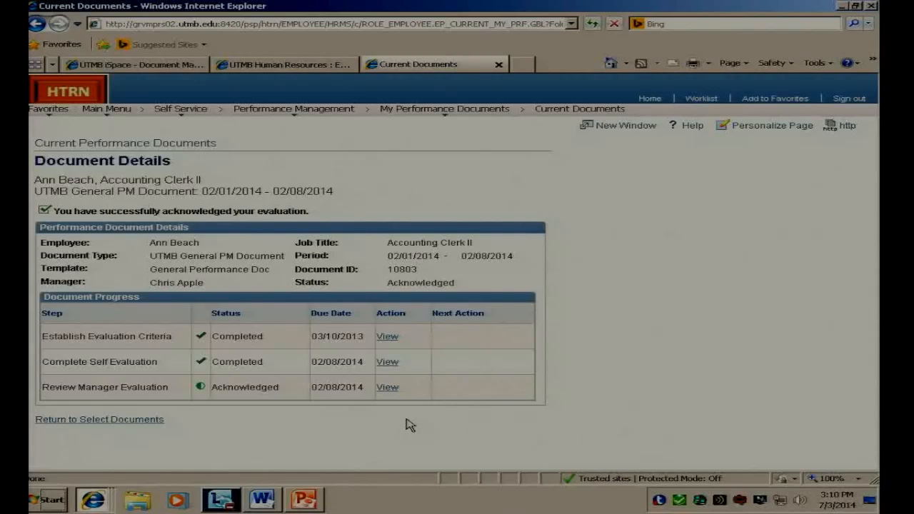
pyautogui.click(139, 421)
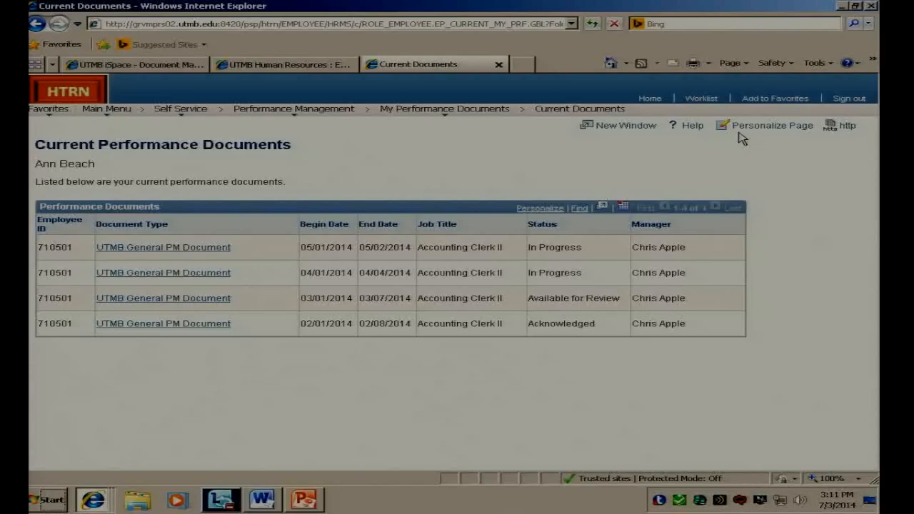
pyautogui.click(848, 100)
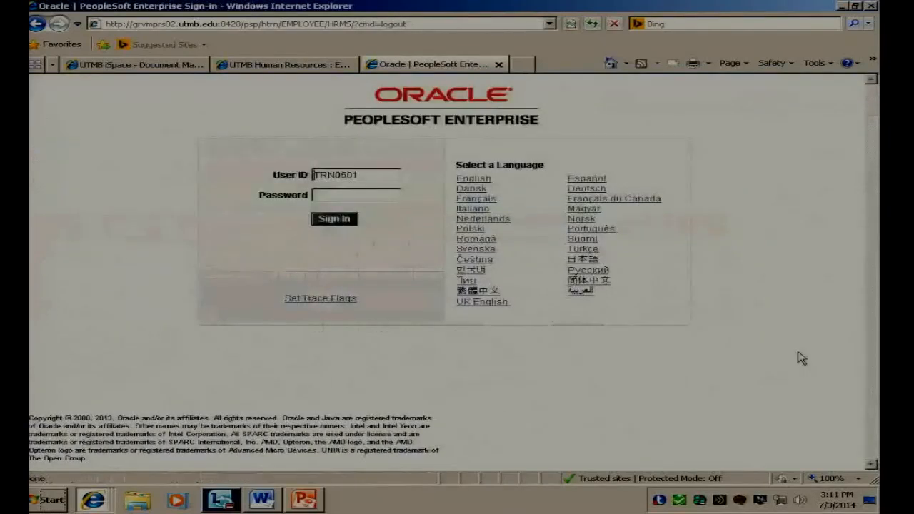